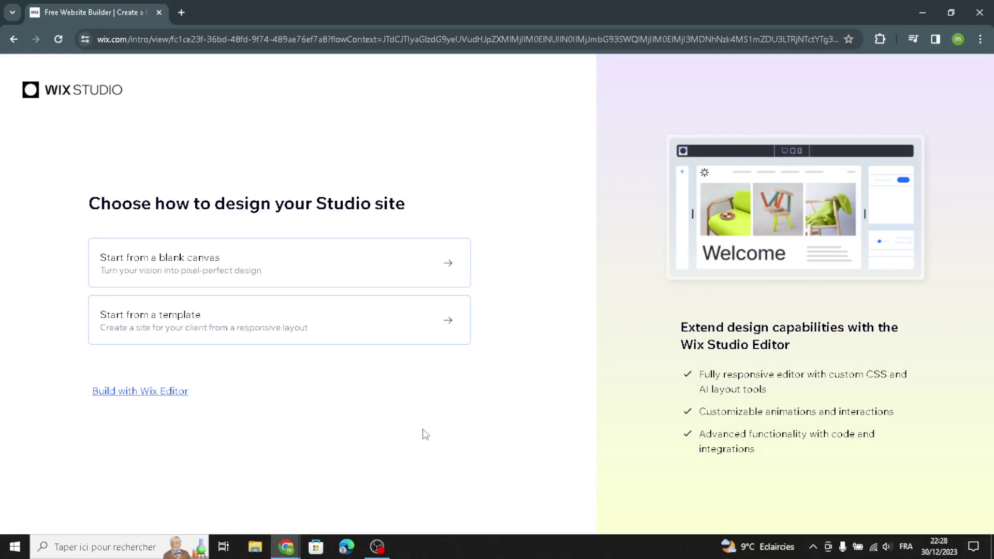
Step: Choose 'Build with Wix Editor' on the design choice page instead of Wix Studio
left_click(149, 397)
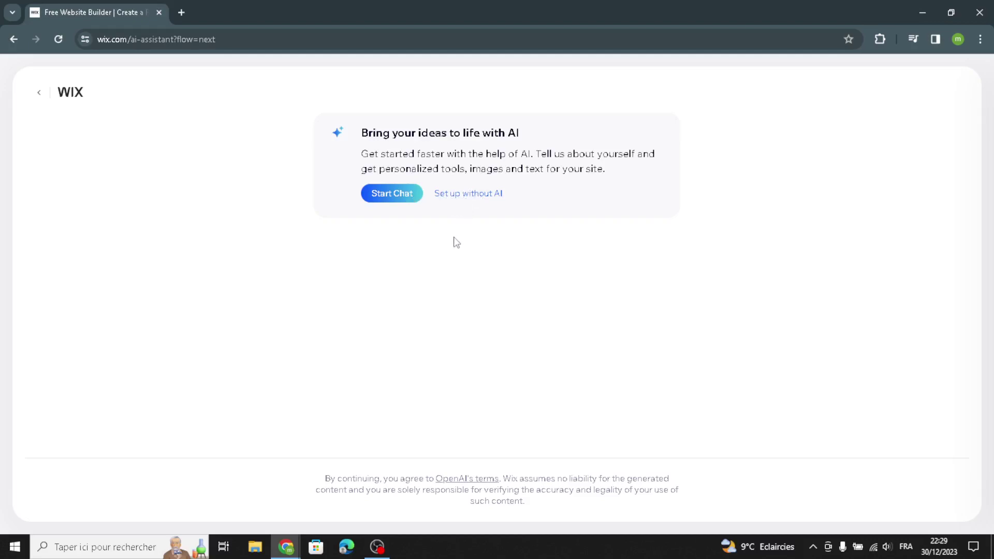
Step: Skip the AI setup and set the site type to Scrapbooking Shop after searching 'digital scrapbooking kits'
left_click(455, 200)
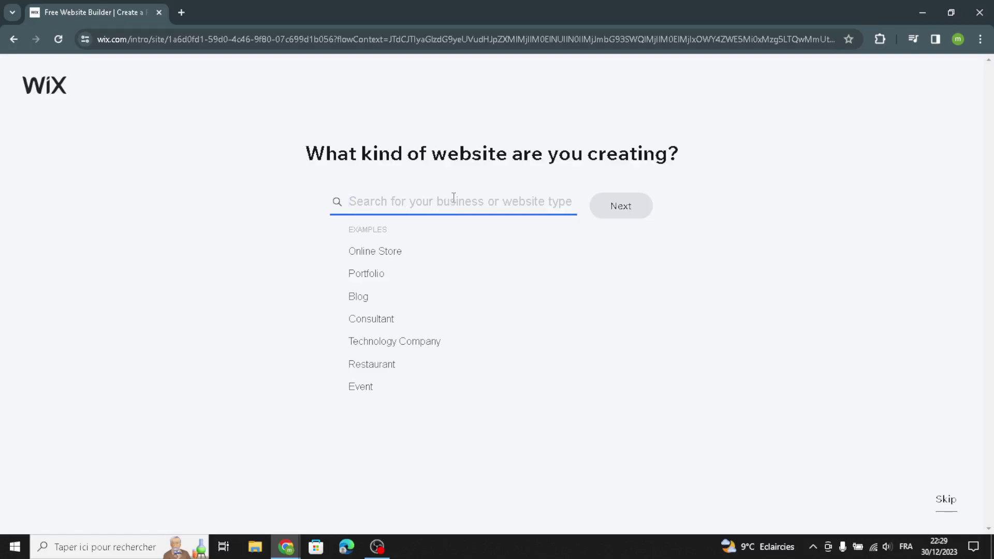
type("digital scrapbooking")
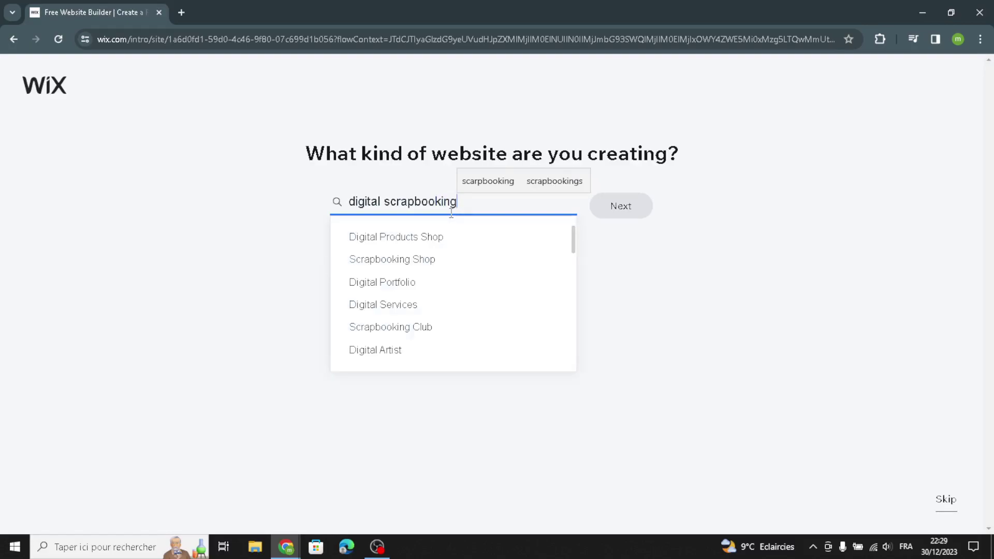
type(" kits")
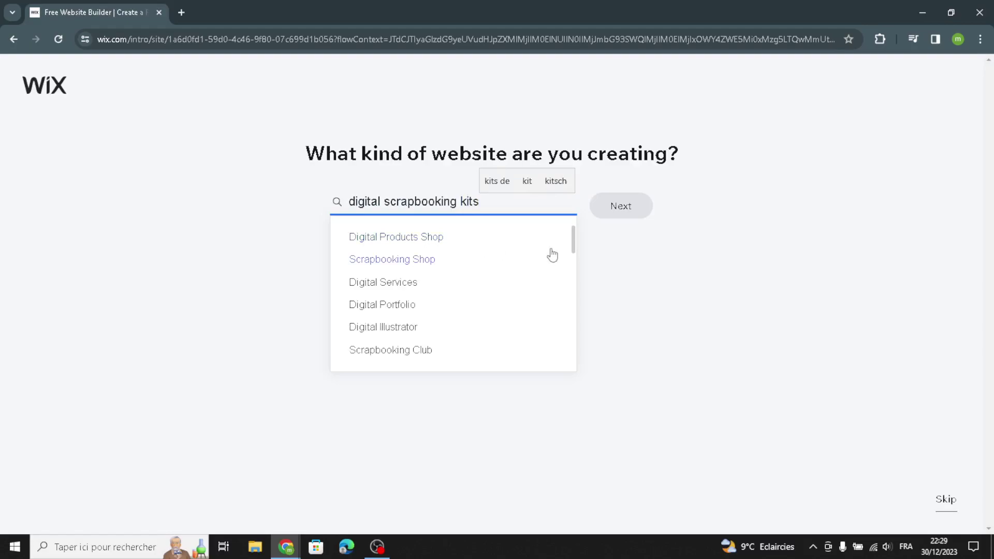
left_click(395, 260)
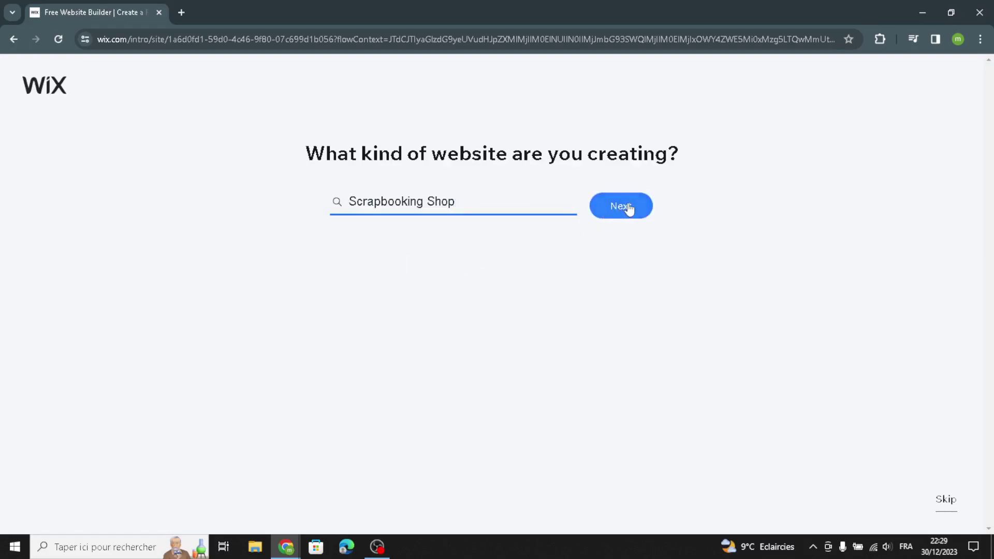
key("Return")
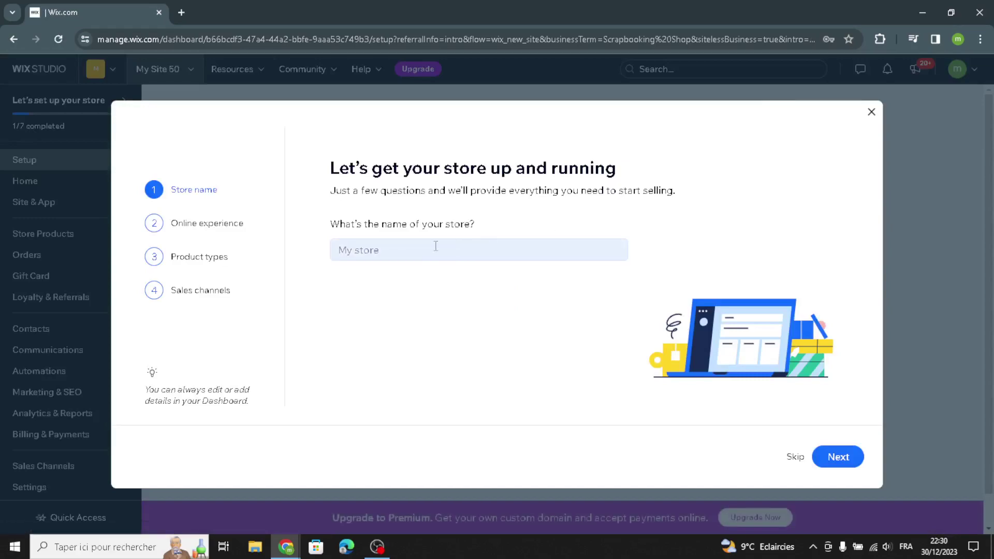
Step: Enter 'PixelCraft Kits' as the store name and advance through the setup questions
left_click(428, 250)
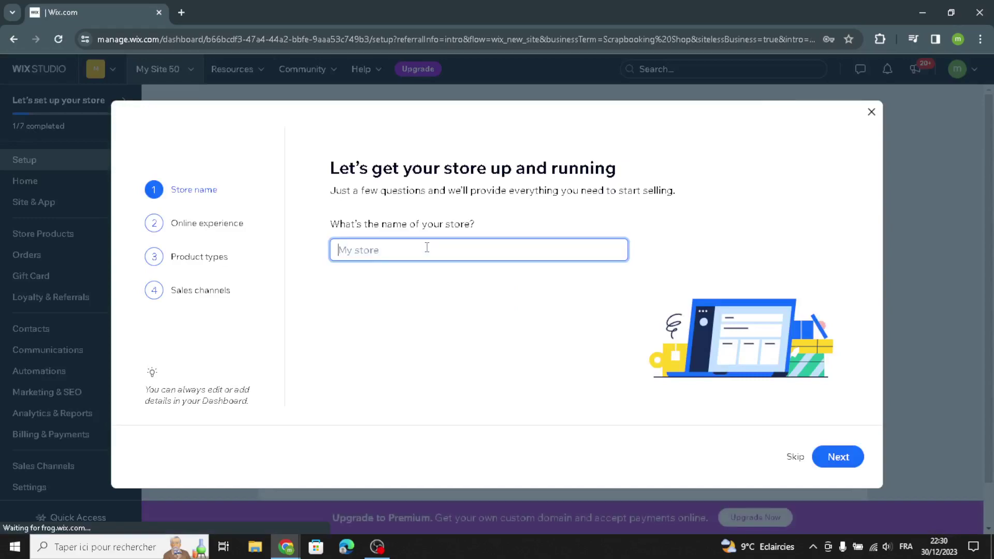
type("HeadCraftKing")
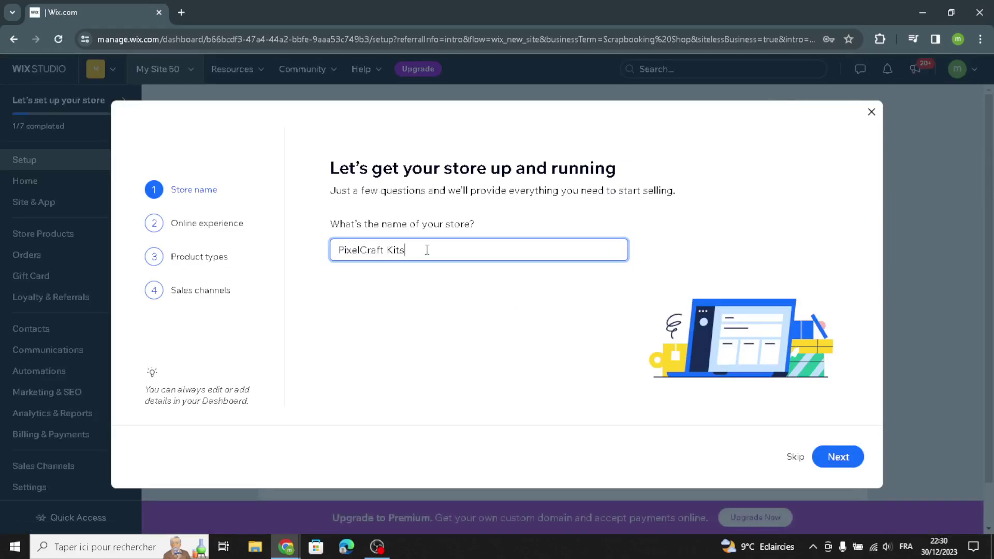
left_click(840, 458)
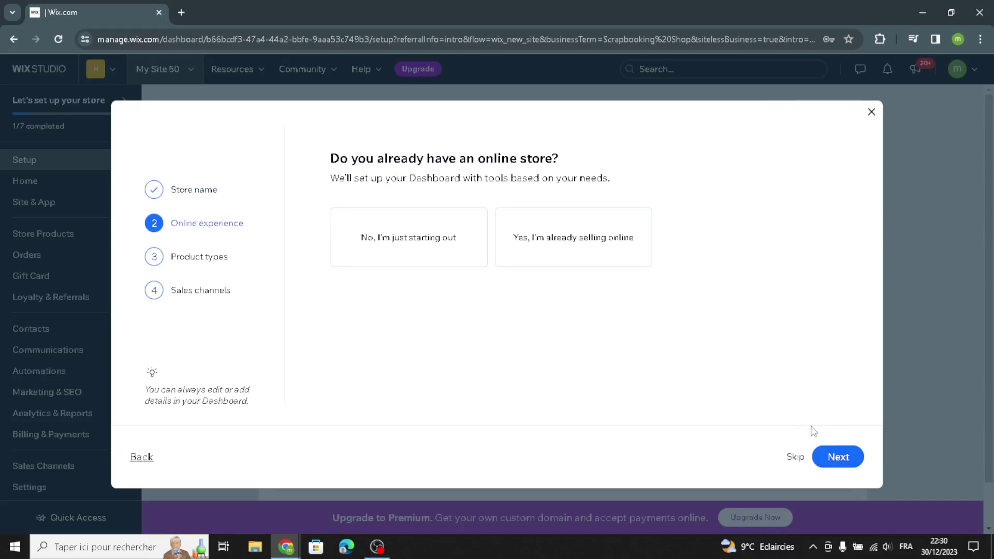
left_click(839, 456)
Step: Choose physical products as what the store sells
left_click(431, 240)
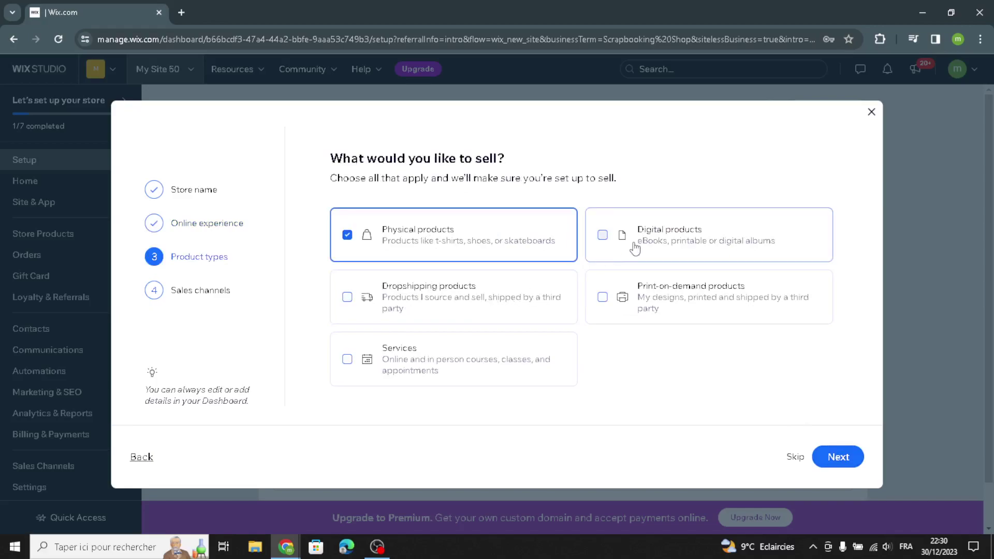
left_click(453, 295)
left_click(482, 295)
left_click(837, 456)
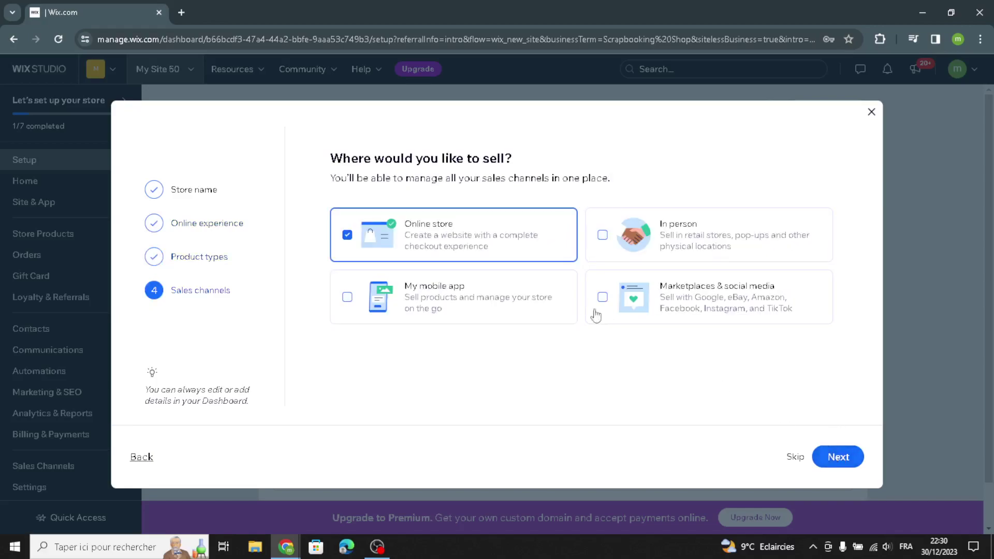
Step: Add mobile app and marketplaces as sales channels, then go to the store dashboard
left_click(456, 299)
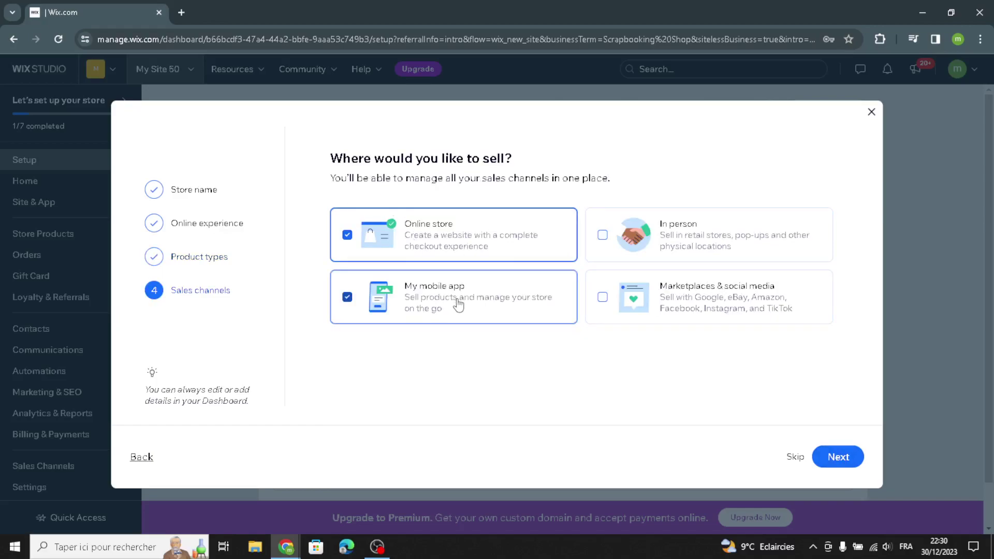
left_click(686, 298)
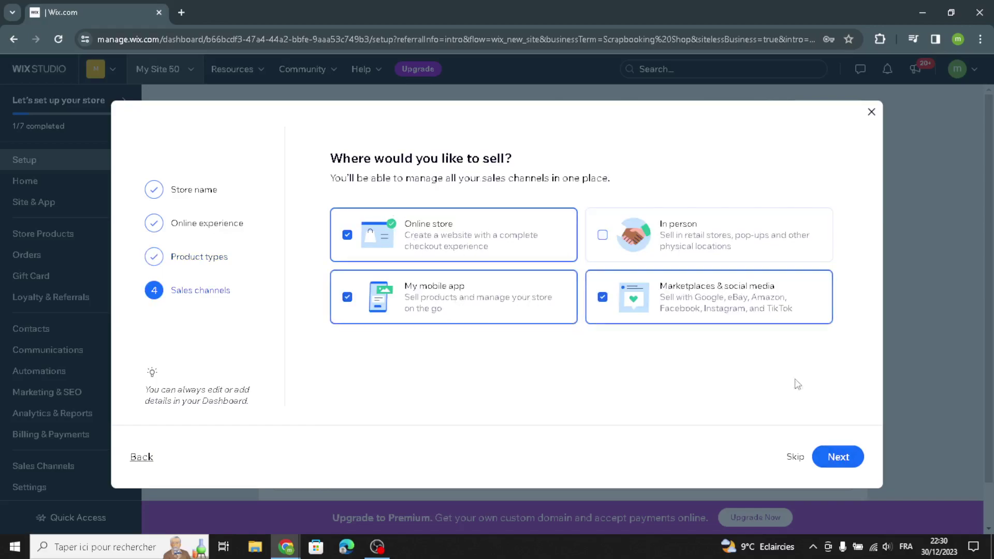
left_click(839, 458)
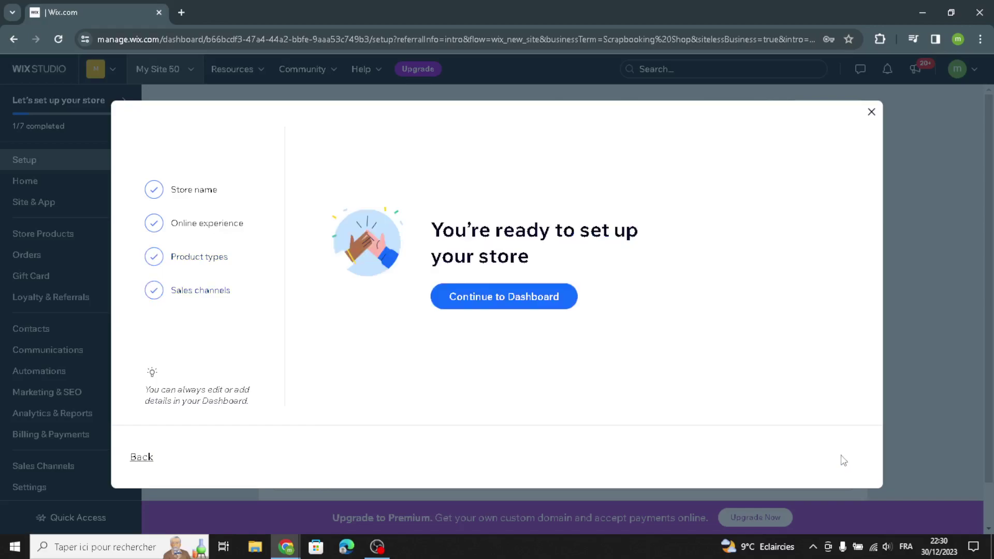
left_click(528, 297)
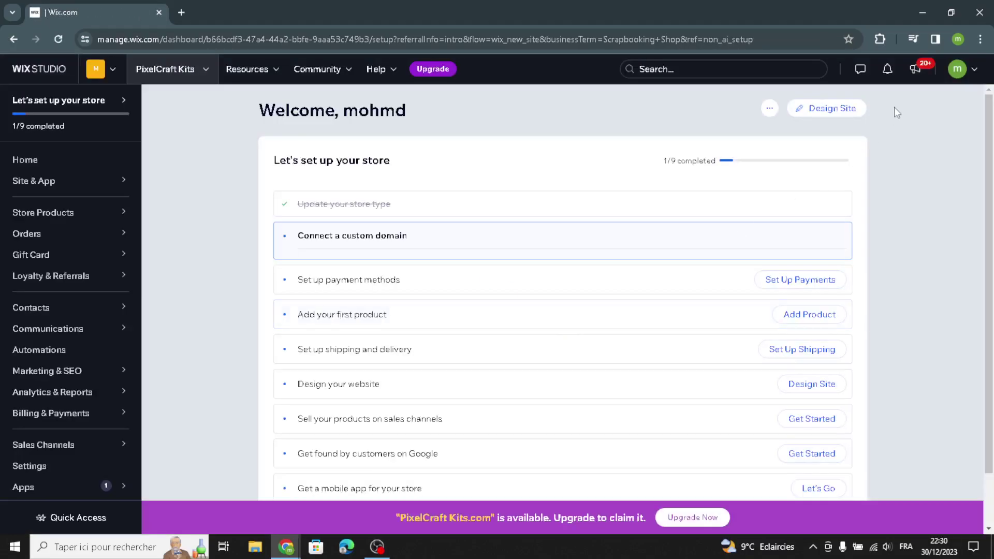
Step: Start Design Site with 'Let Wix create a site for you' and accept the PixelCraft Kits business info
left_click(824, 119)
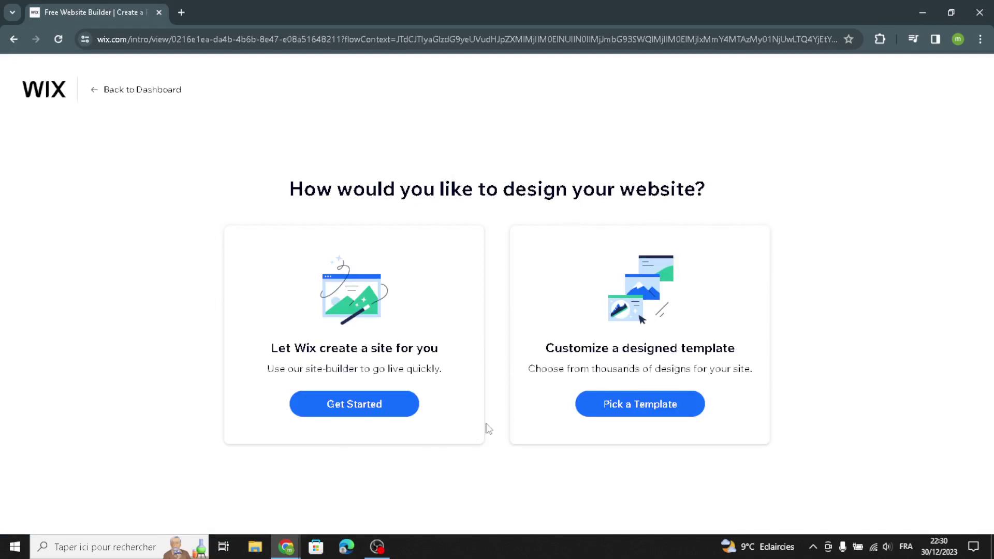
left_click(352, 412)
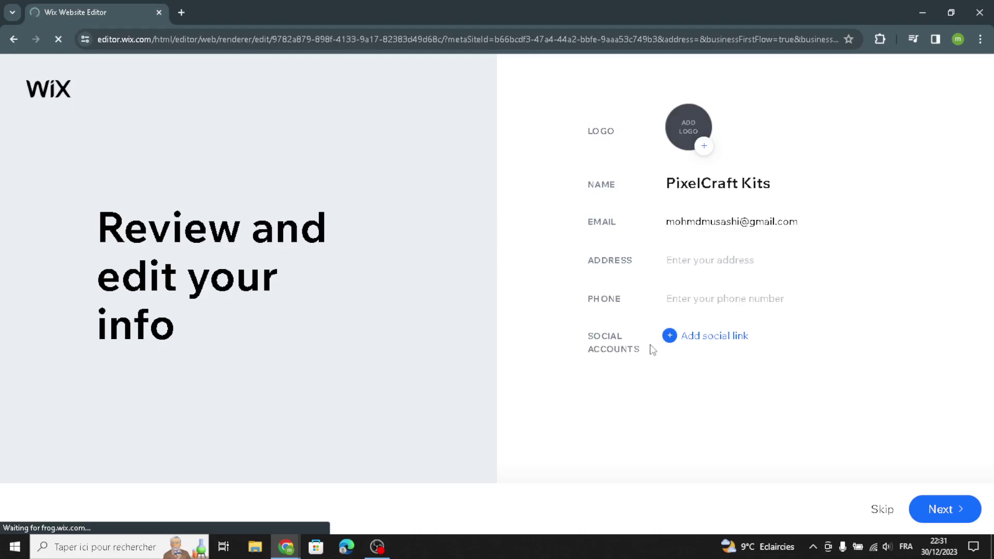
left_click(879, 489)
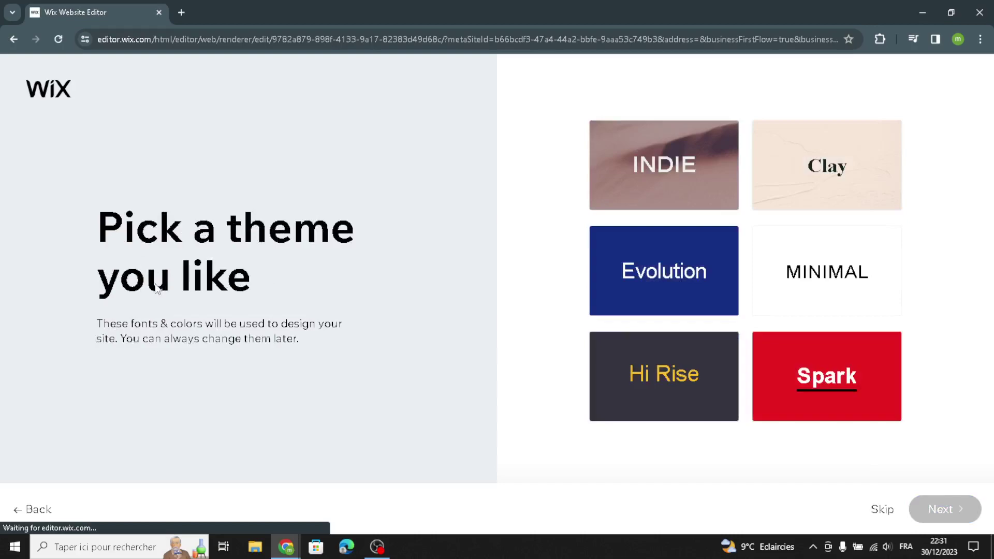
Step: Pick the INDIE theme and continue to the homepage designs
mouse_move(658, 168)
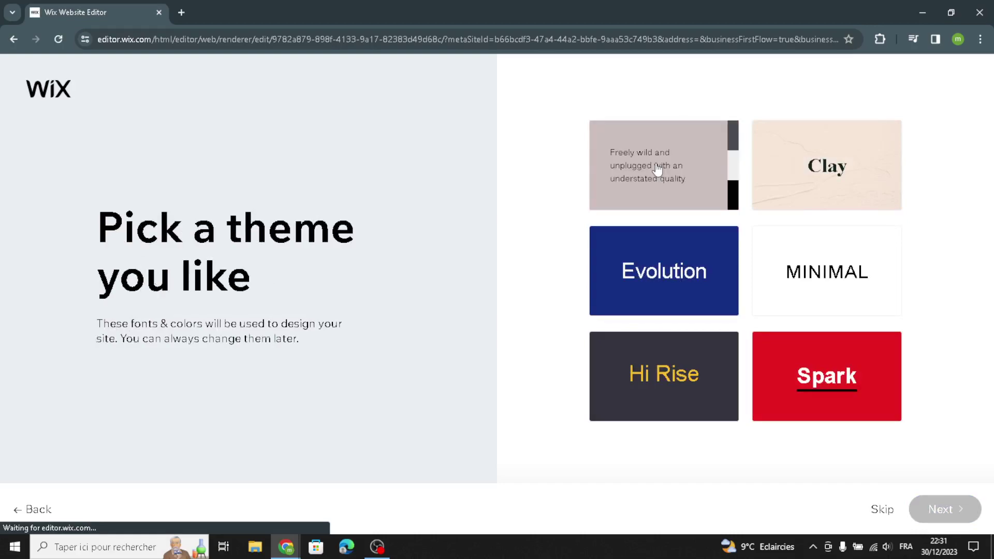
left_click(658, 168)
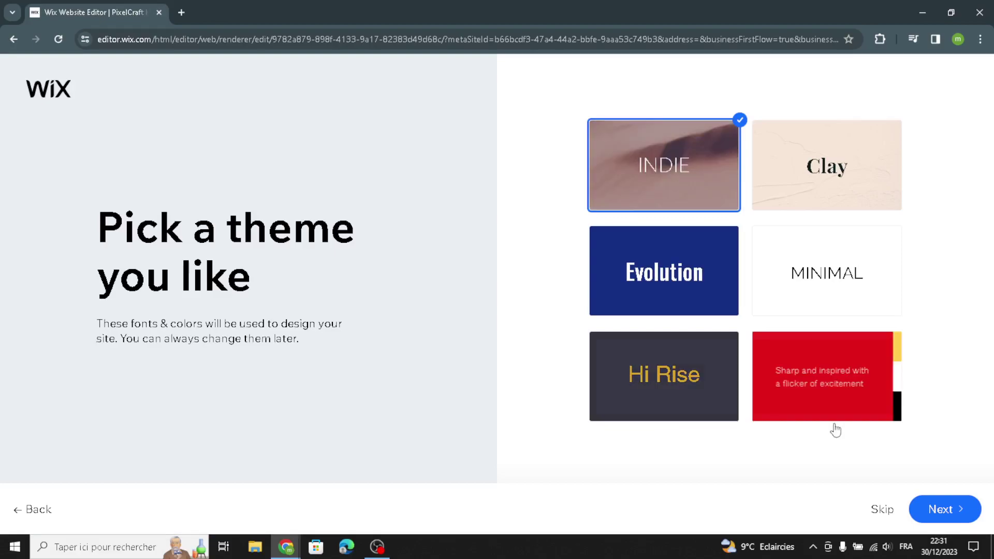
left_click(643, 283)
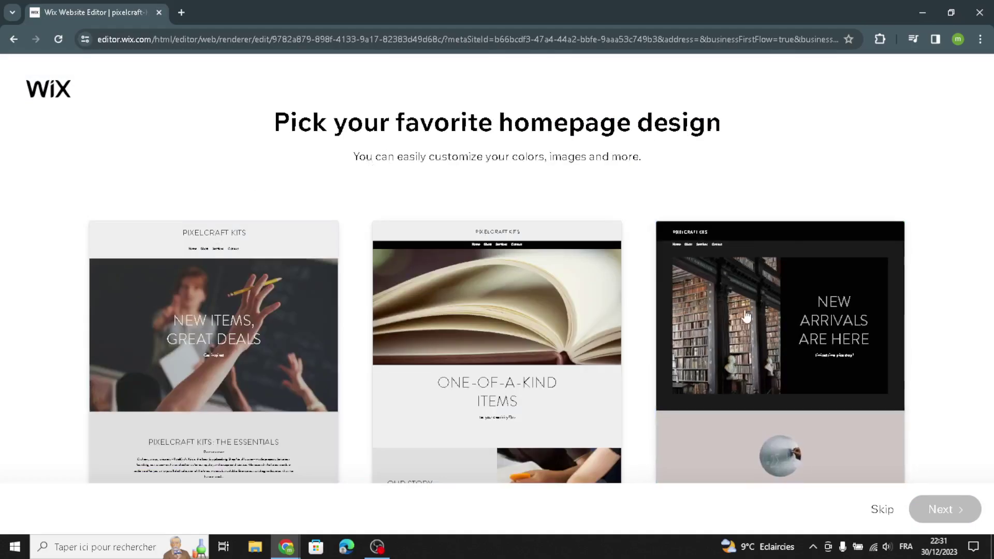
Step: Pick the dark 'New Arrivals Are Here' homepage design and continue without adding extra pages
mouse_move(790, 346)
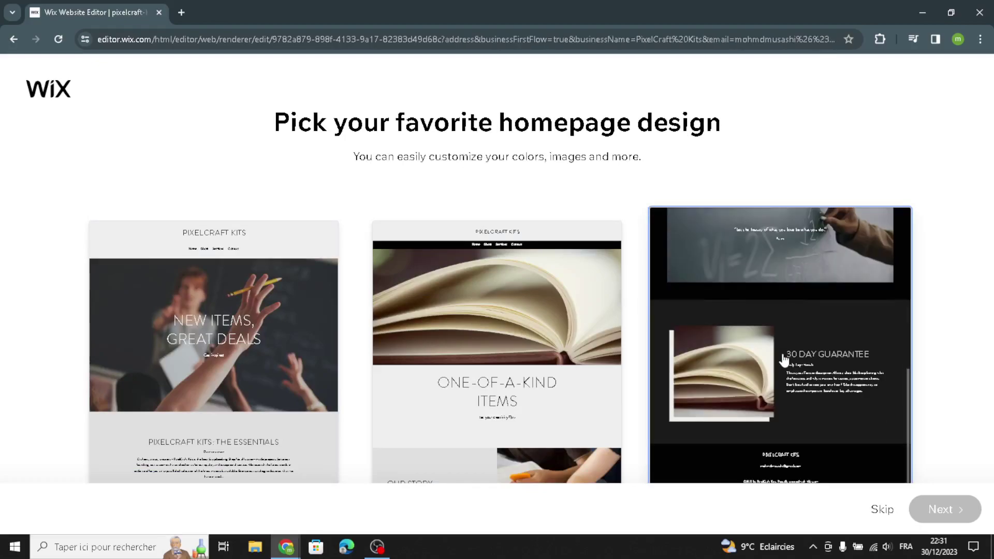
left_click(784, 360)
left_click(915, 510)
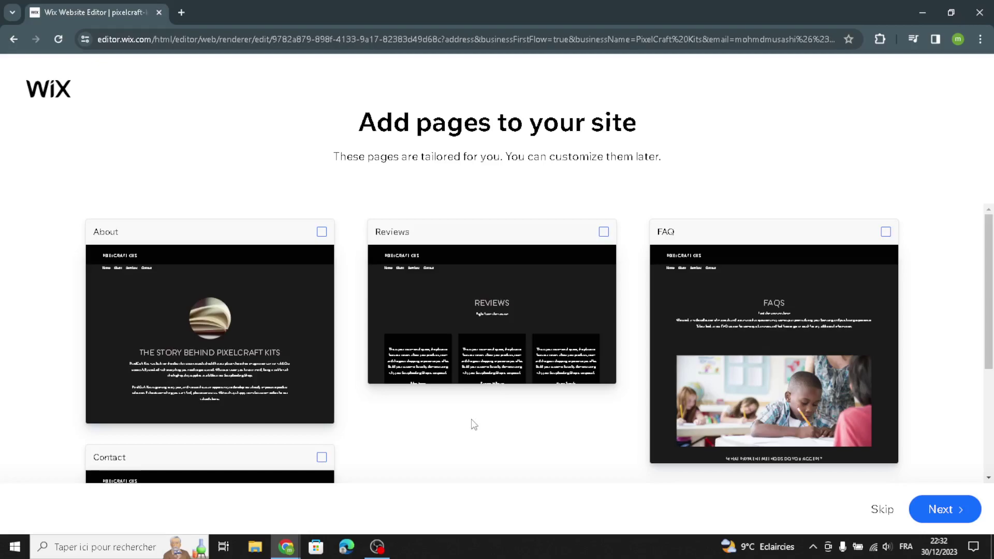
scroll(475, 425, "down", 3)
left_click(931, 509)
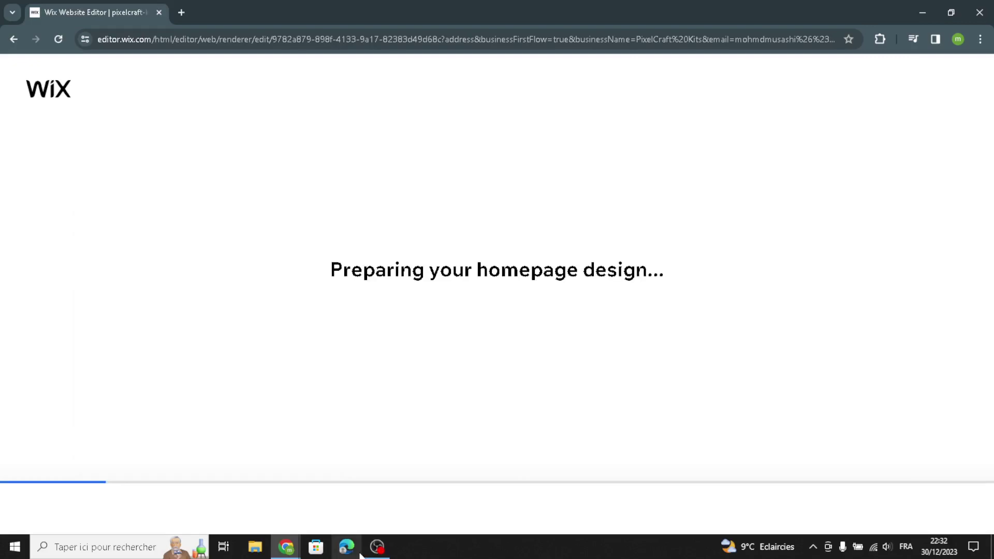
left_click(384, 551)
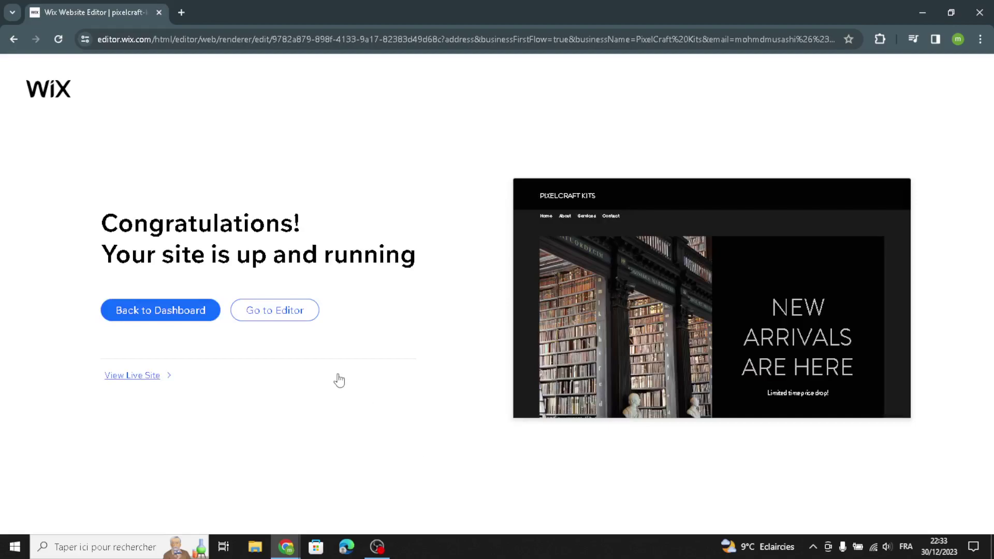
Step: Go from the Congratulations page into the Wix Editor
left_click(283, 326)
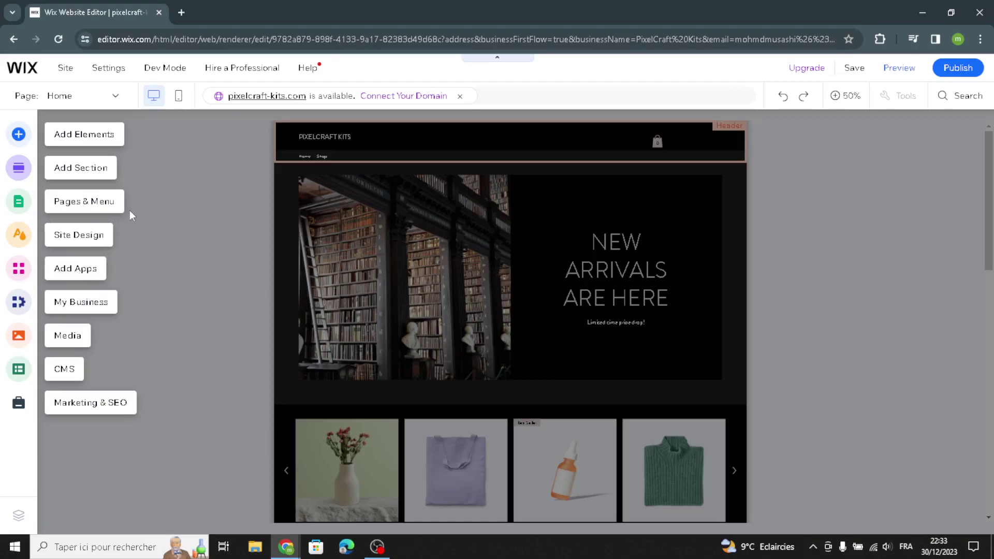
Step: Browse the text elements (titles, paragraphs, text masks) and images (stock images, illustrations)
left_click(90, 138)
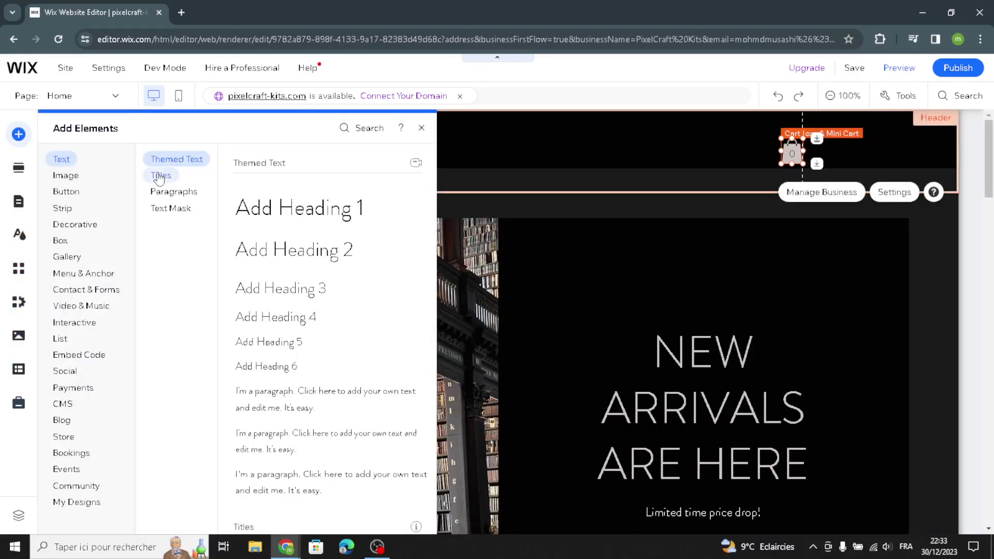
left_click(161, 176)
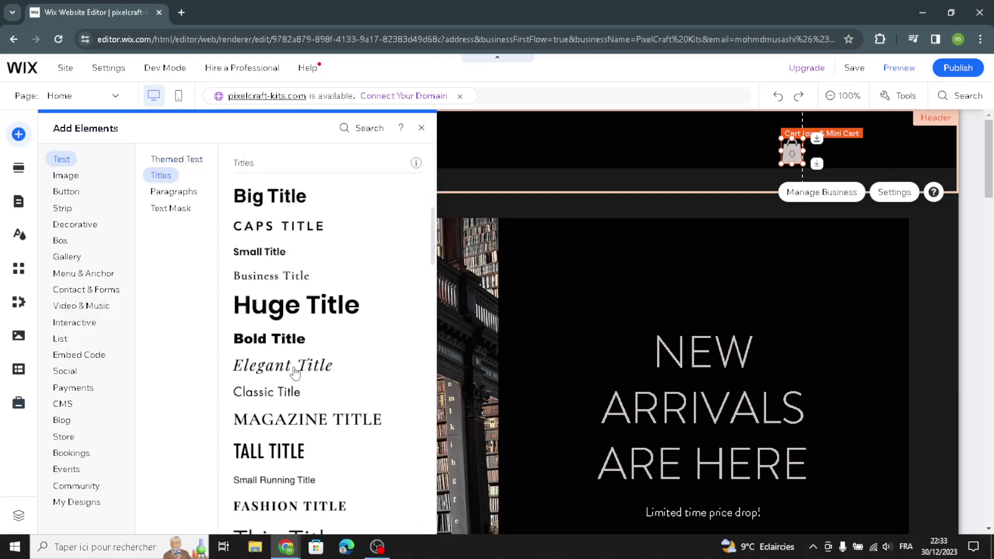
left_click(174, 191)
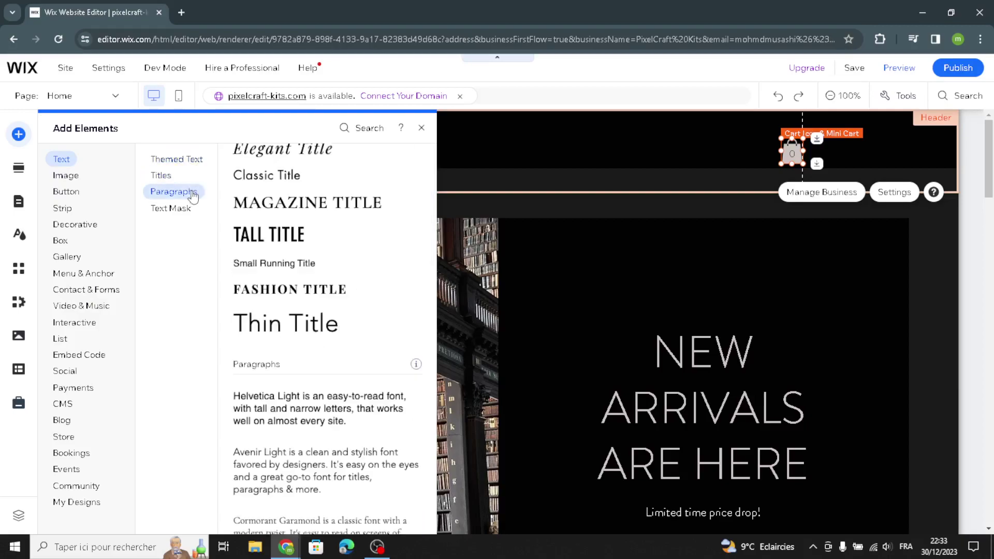
left_click(157, 211)
left_click(67, 175)
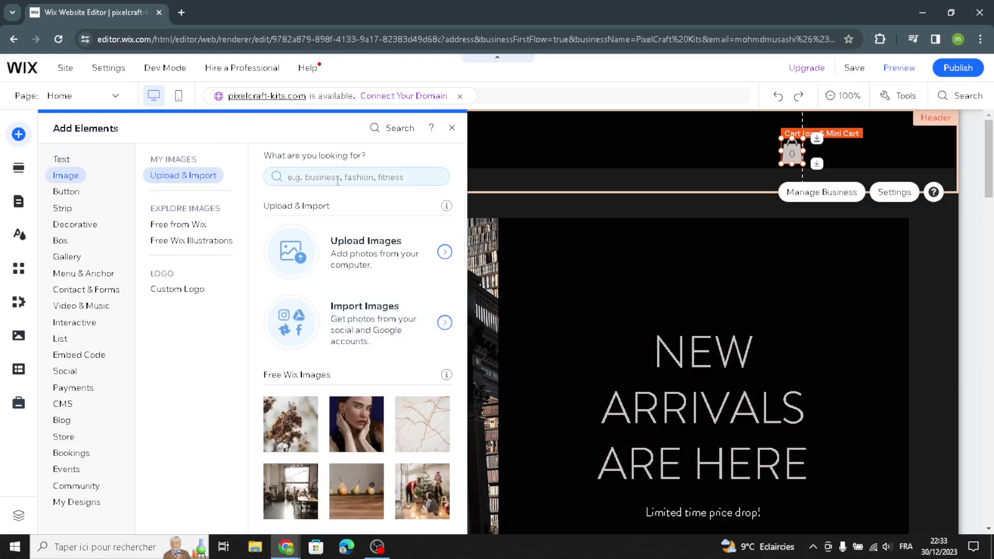
left_click(176, 224)
left_click(169, 242)
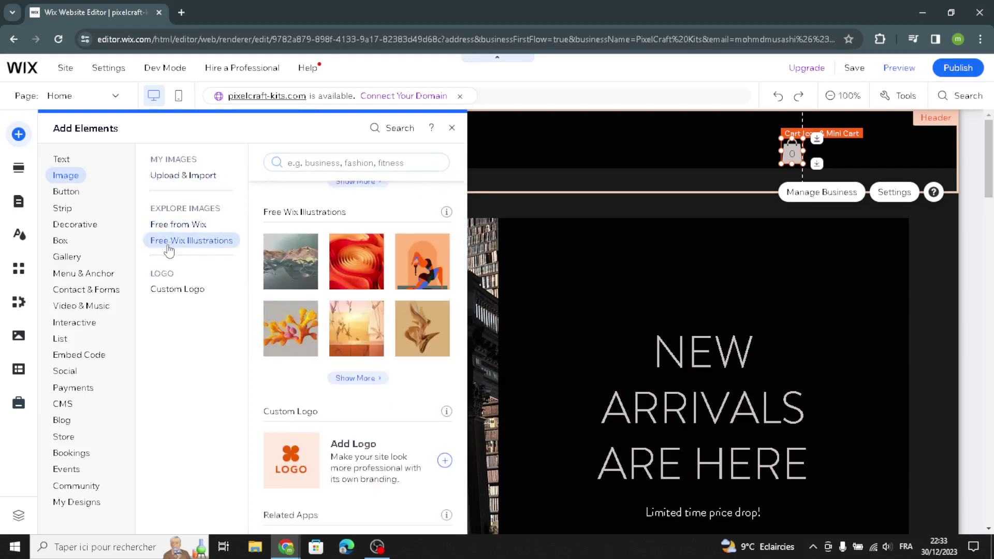
Step: Browse the button styles: icon, document and payment buttons
left_click(70, 192)
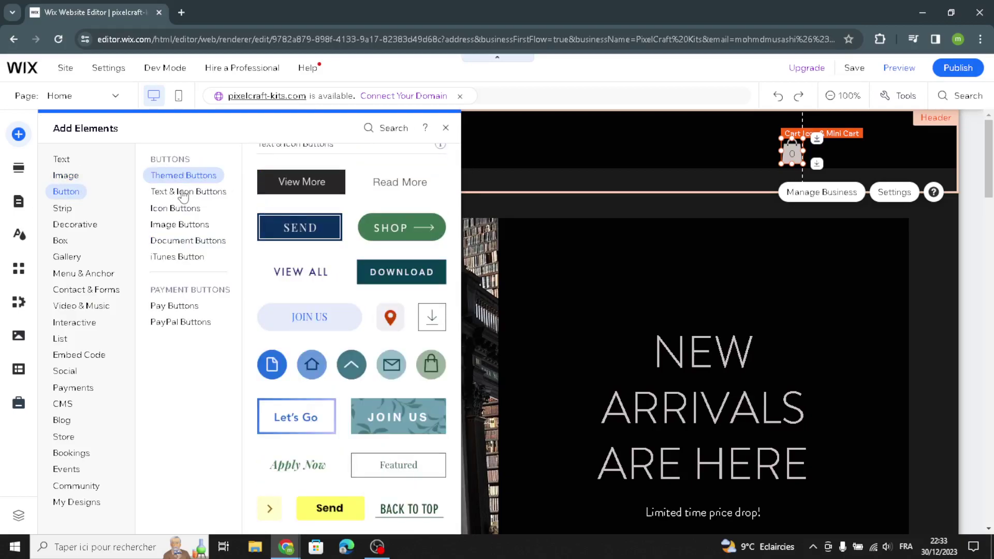
left_click(168, 209)
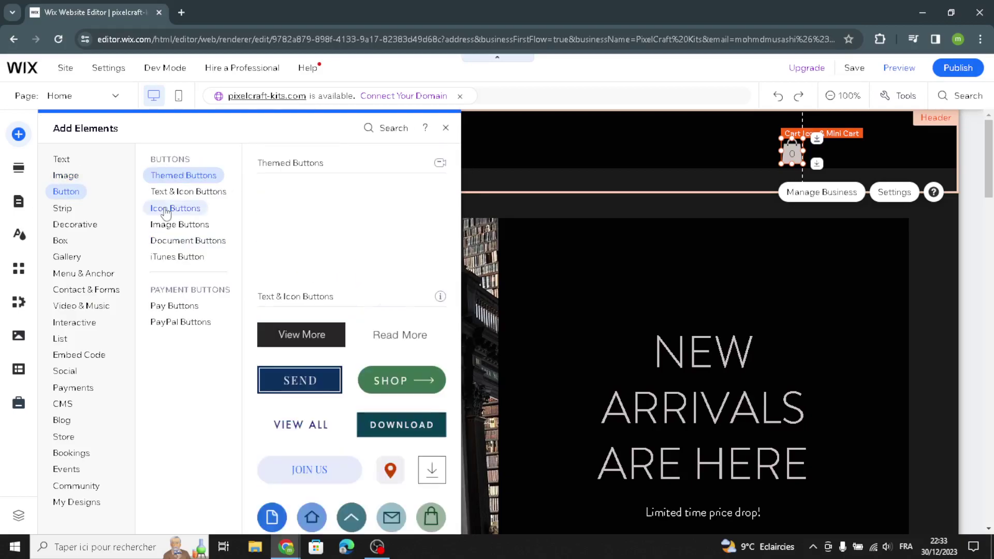
left_click(176, 240)
left_click(202, 311)
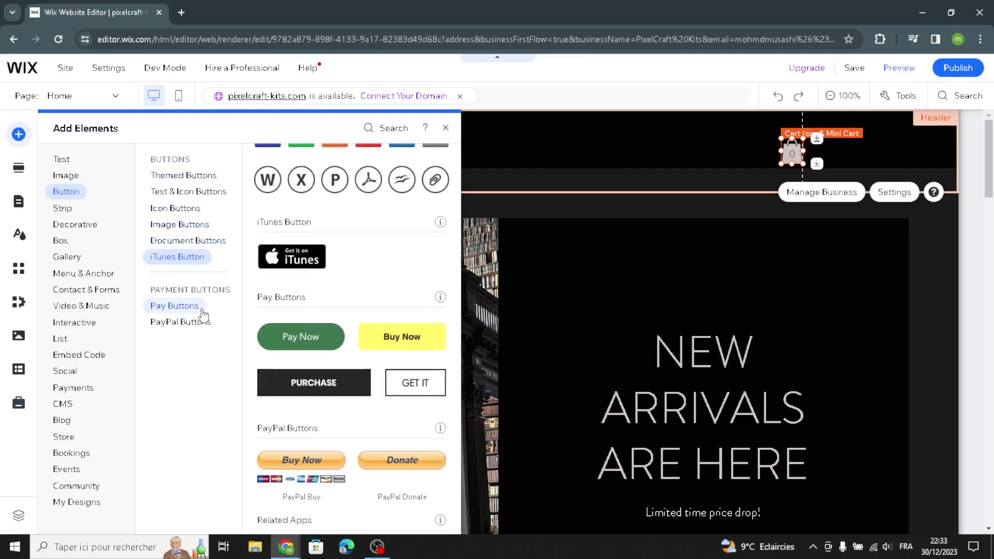
Step: Browse decorative shapes, arrows, horizontal and vertical lines, and featured vector art
left_click(78, 226)
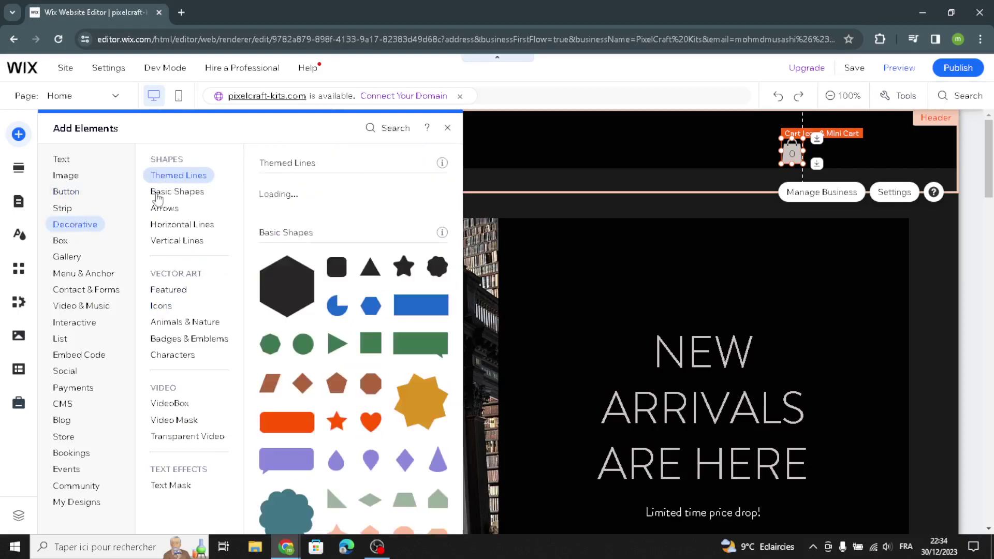
left_click(160, 192)
left_click(154, 209)
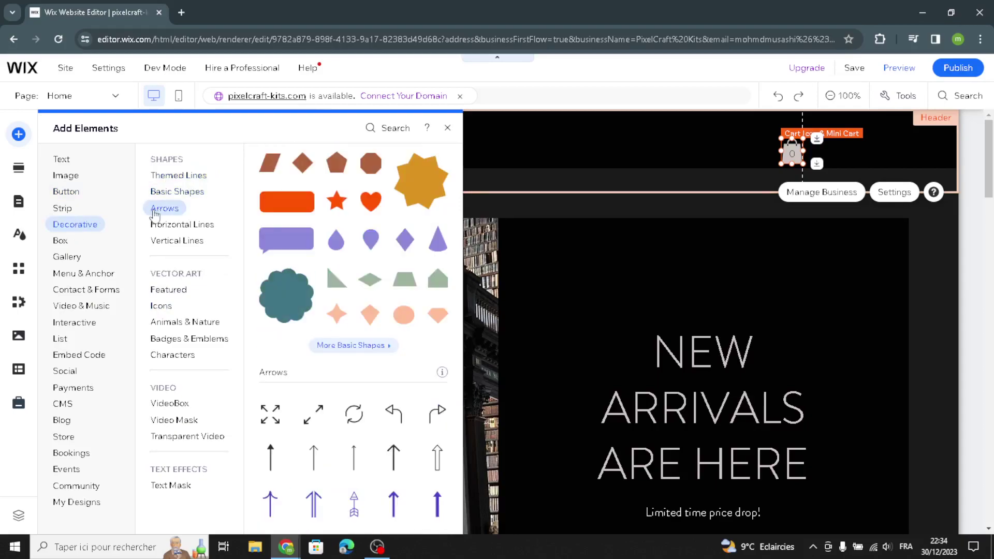
left_click(154, 216)
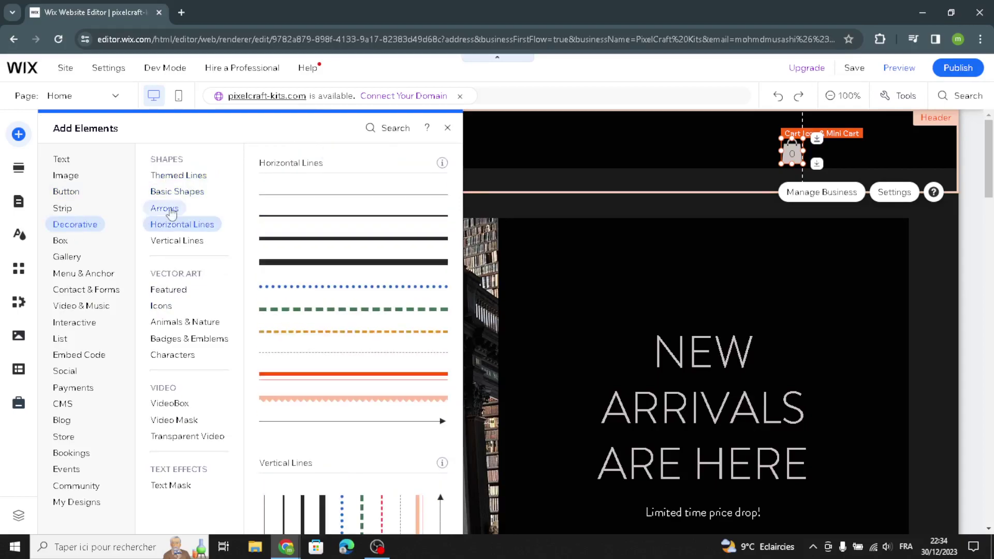
left_click(166, 242)
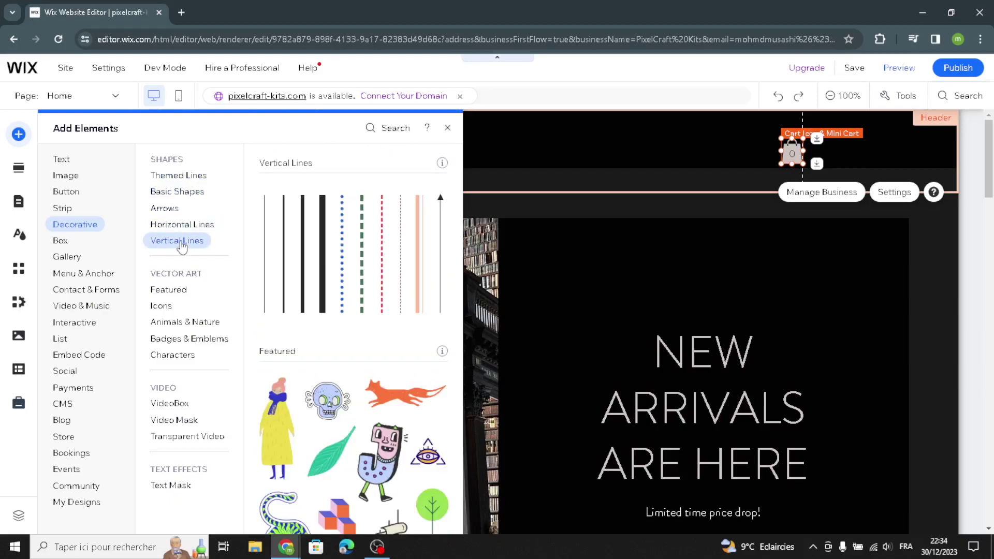
left_click(164, 293)
left_click(19, 168)
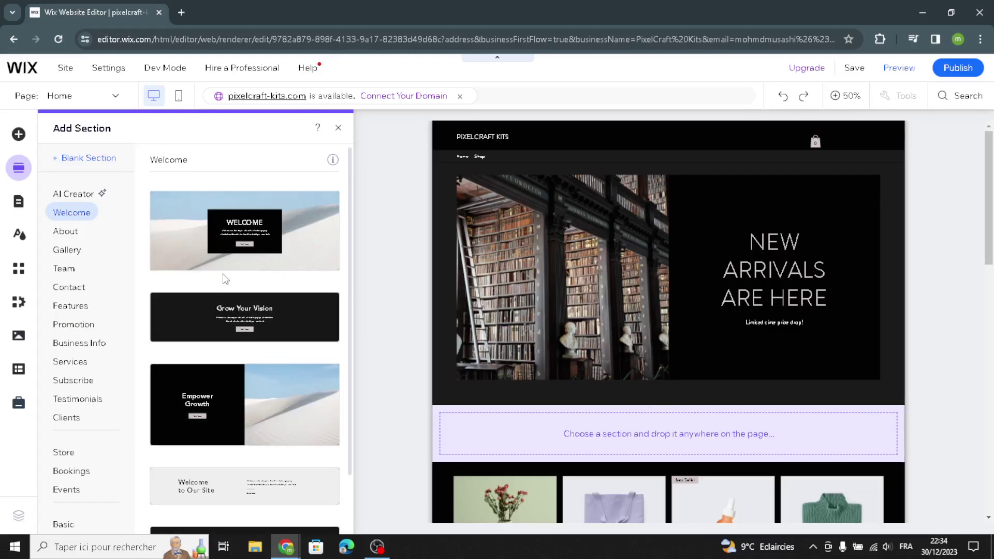
Step: View the Site Design settings, then close them to return to the homepage canvas
left_click(19, 236)
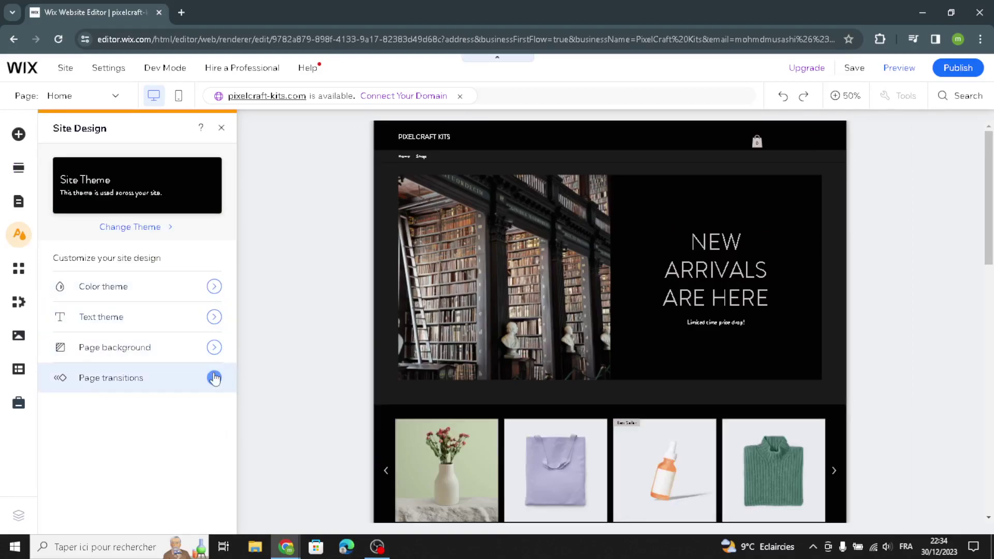
left_click(221, 130)
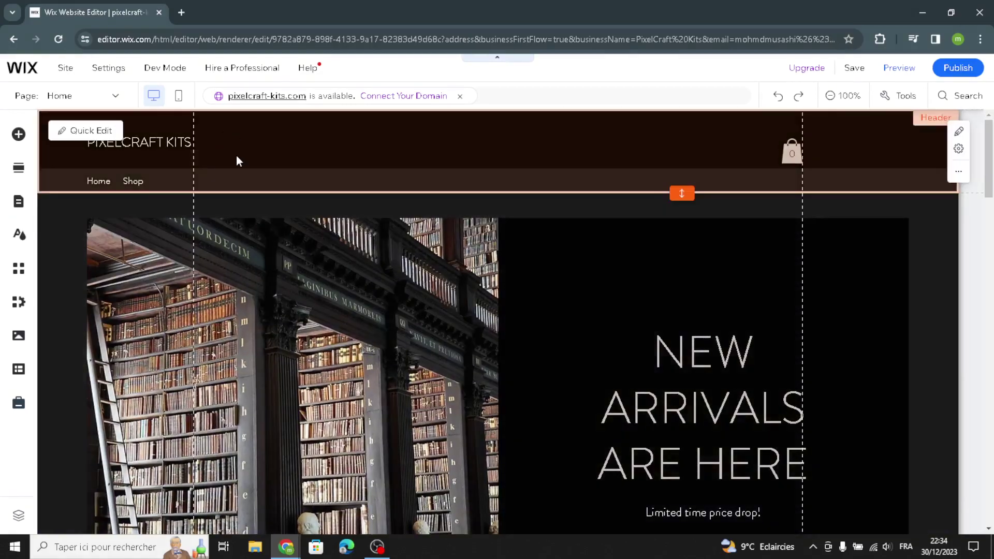
left_click(107, 133)
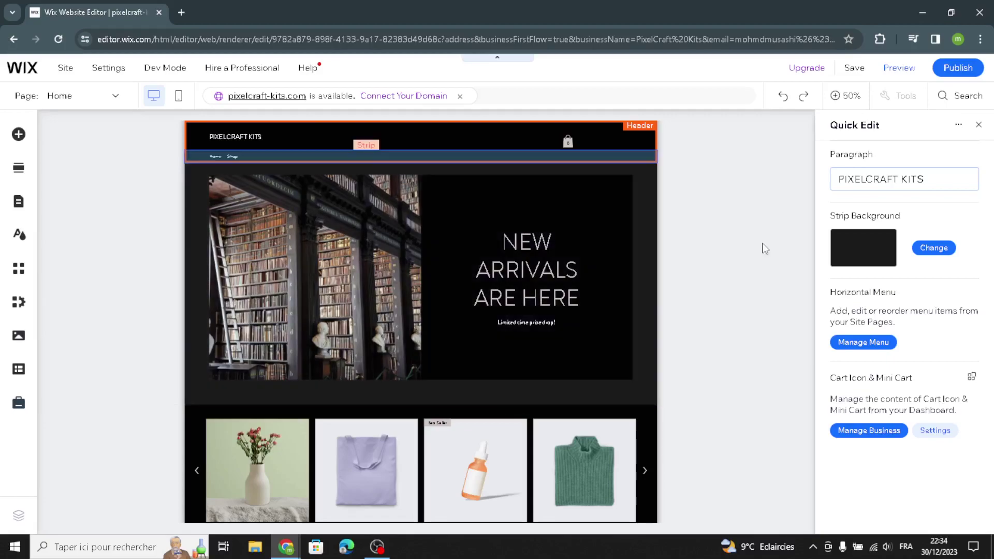
left_click(523, 244)
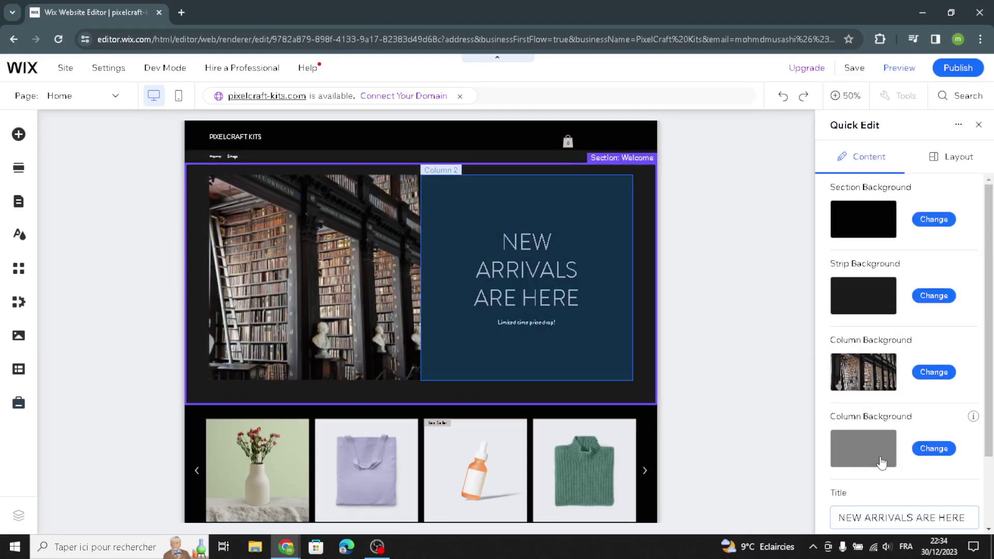
scroll(875, 468, "down", 2)
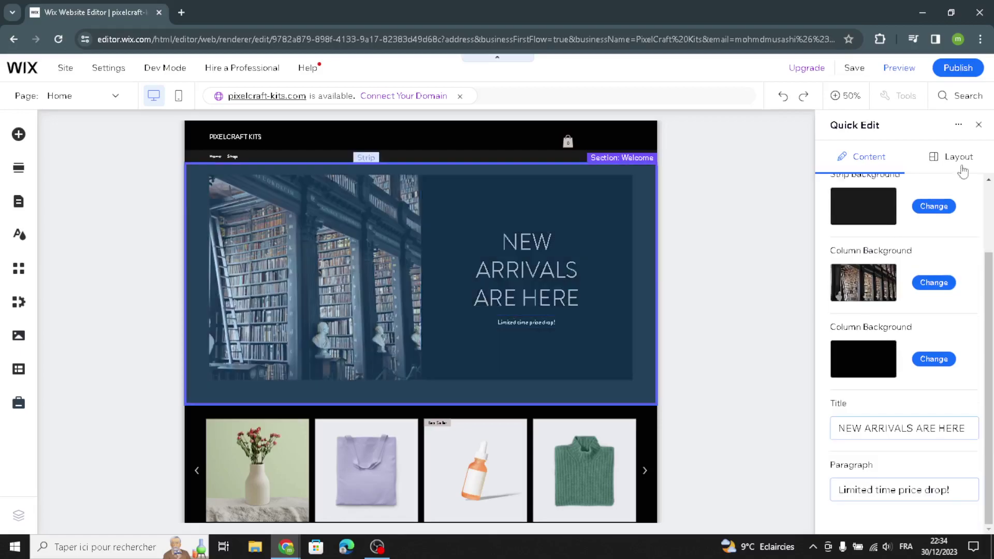
left_click(977, 125)
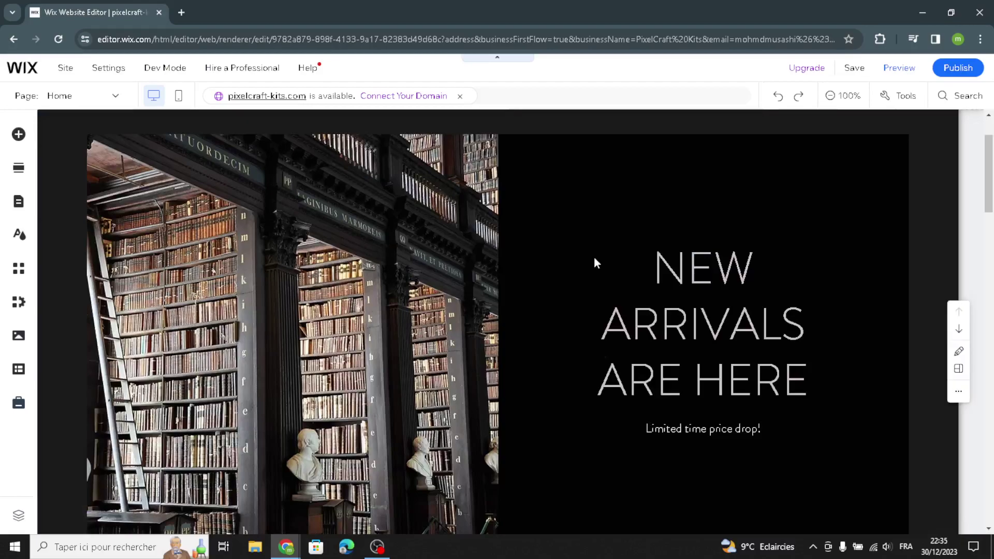
Step: Replace the 'Limited time price drop!' text with an AI-generated Welcome-style paragraph
scroll(594, 259, "up", 1)
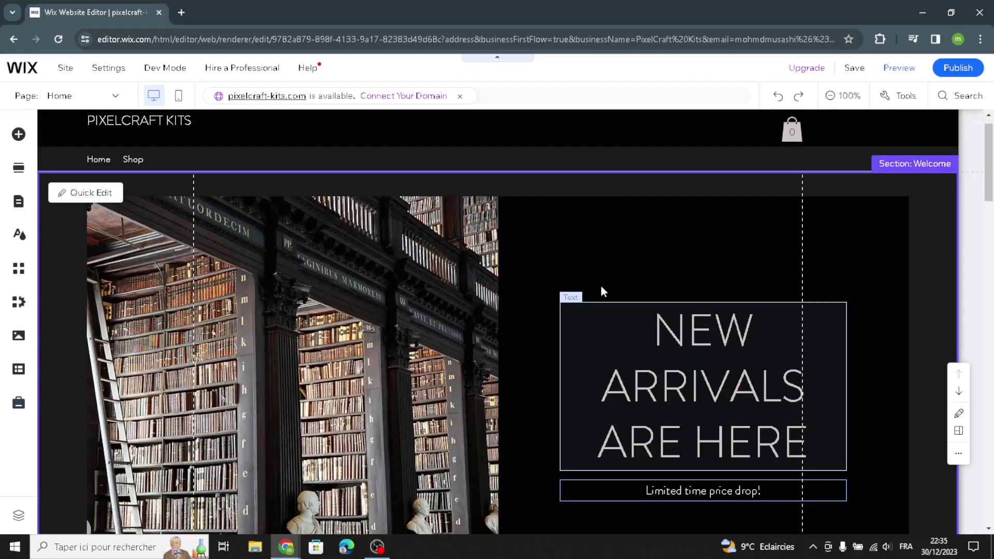
scroll(652, 359, "down", 2)
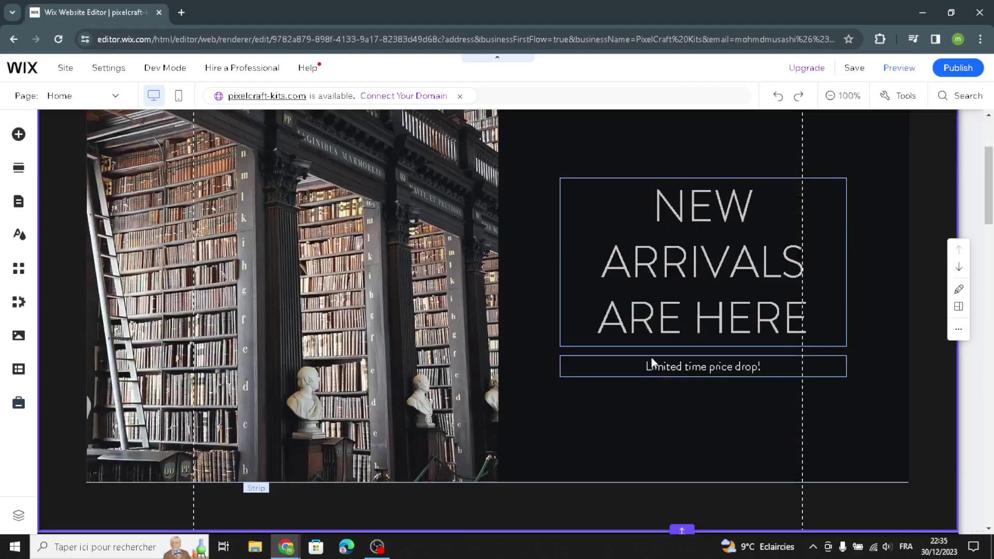
left_click(652, 357)
left_click(650, 327)
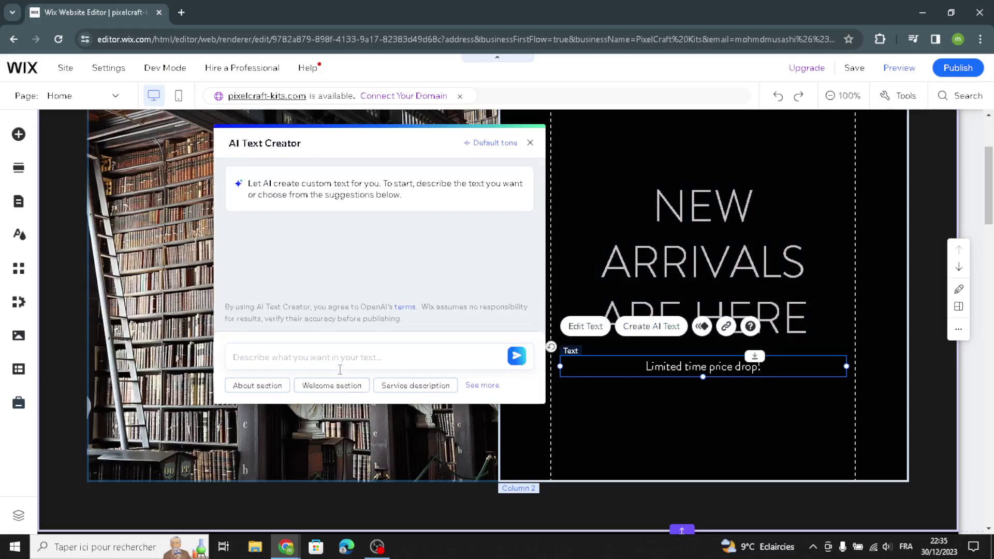
left_click(325, 391)
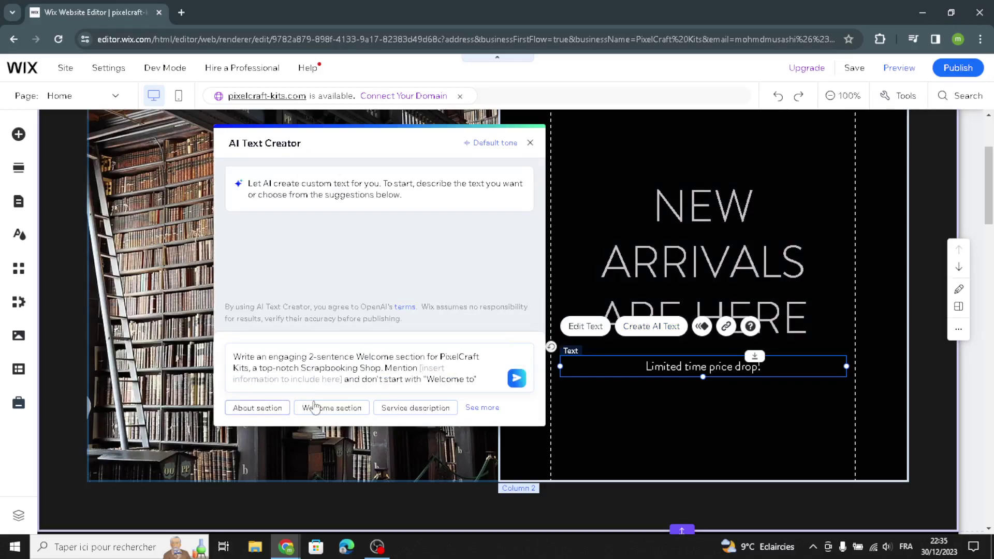
left_click(516, 378)
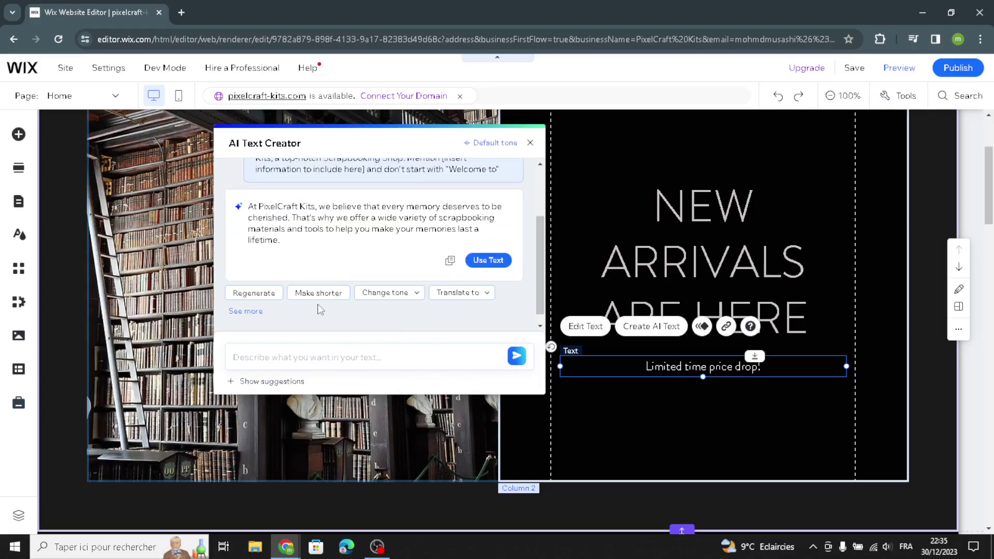
left_click(489, 259)
left_click(530, 143)
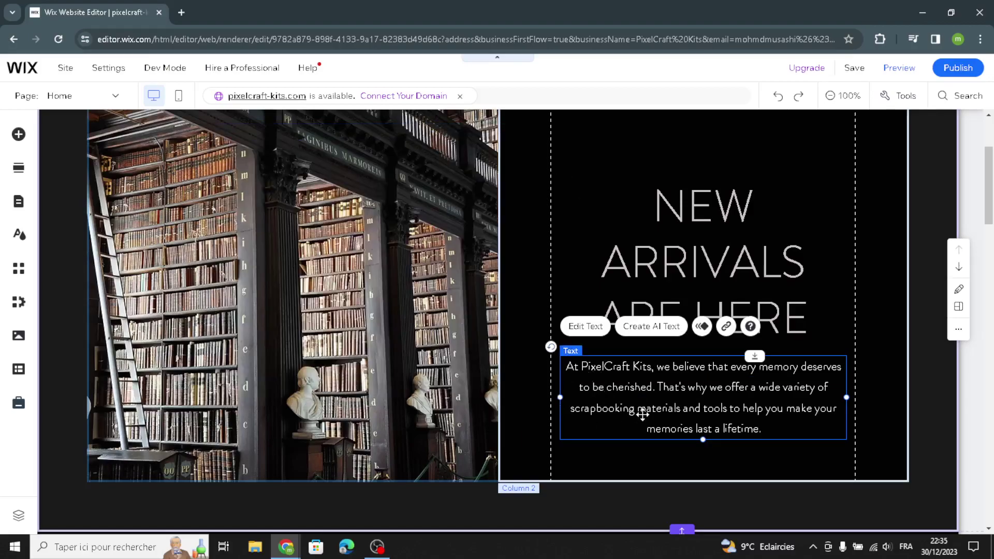
Step: Apply Heading 6 (22px) and the Caudex font to the New Arrivals banner paragraph
left_click(585, 327)
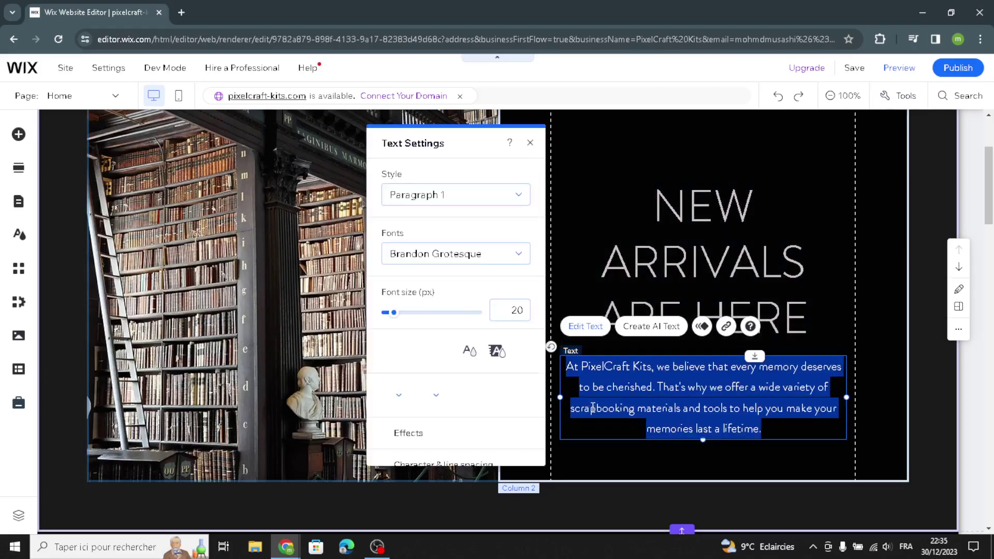
left_click(490, 201)
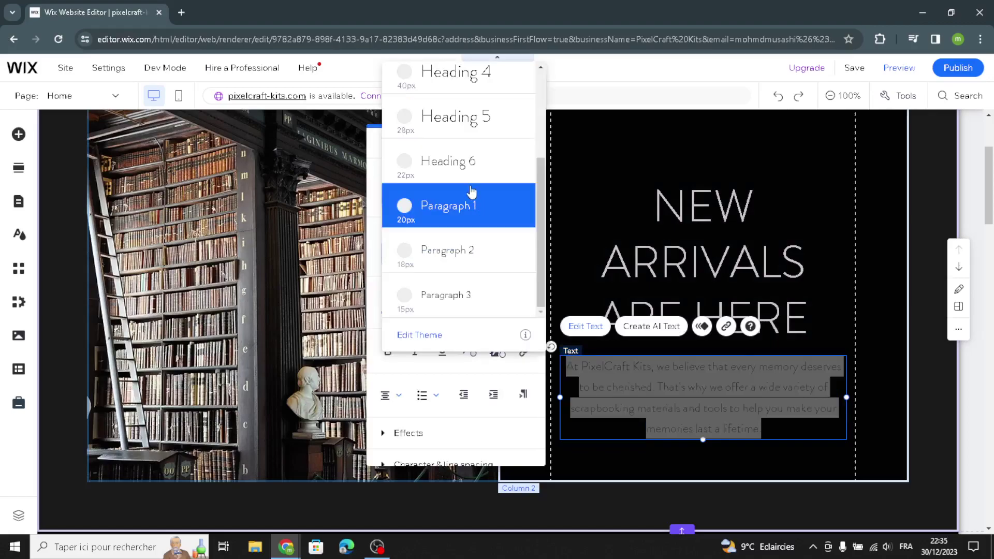
left_click(471, 177)
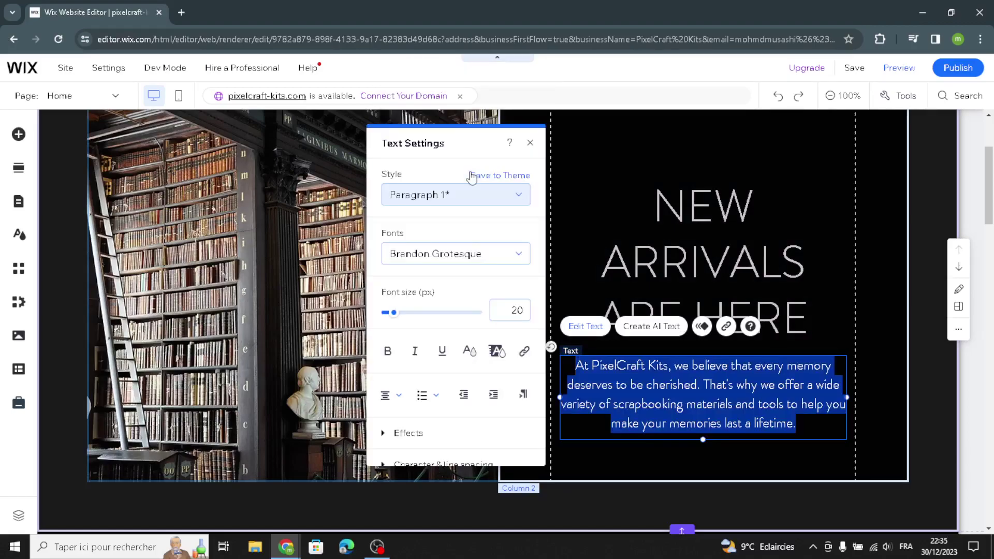
left_click(474, 259)
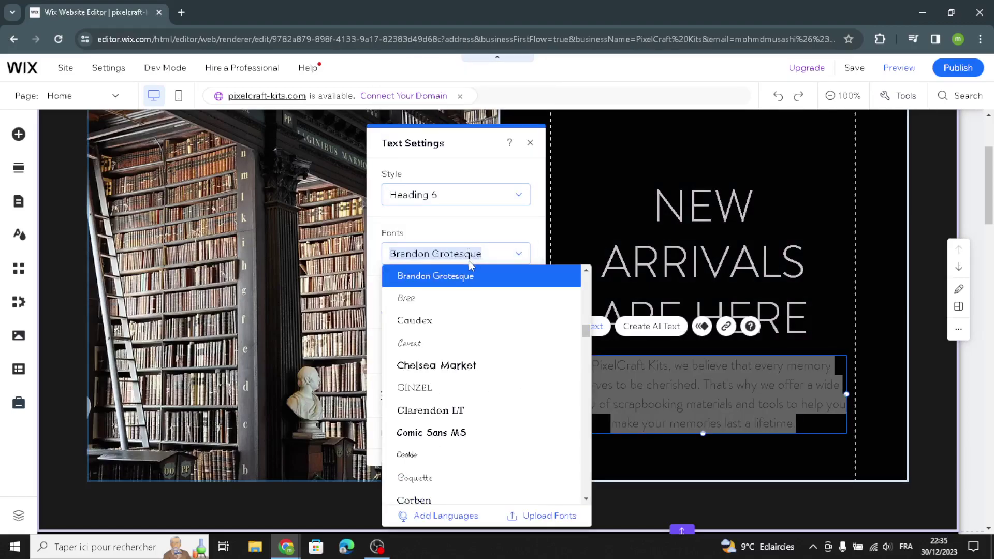
left_click(464, 325)
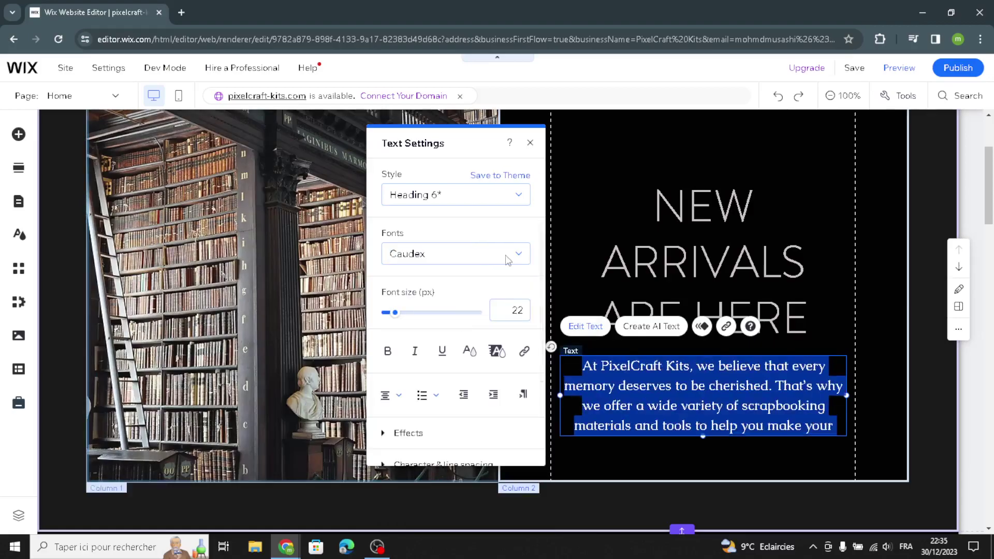
left_click(596, 180)
scroll(596, 179, "up", 3)
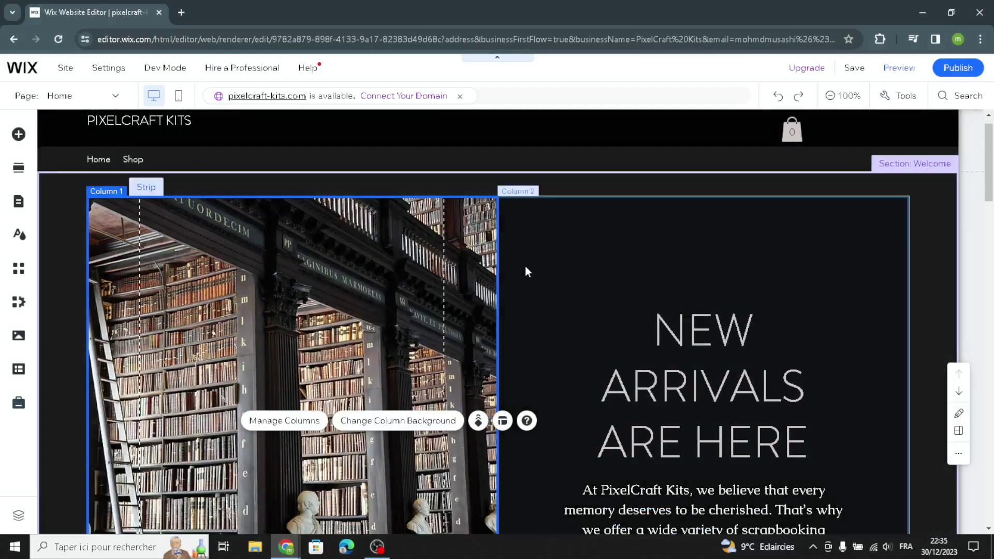
Step: Select the Products gallery section and open Manage Products in the store dashboard
scroll(523, 272, "down", 10)
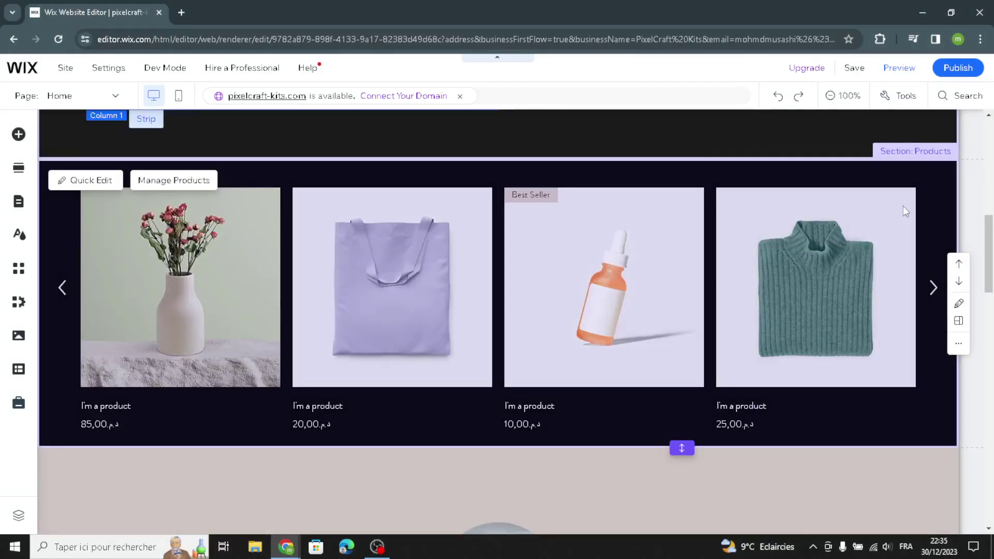
left_click(903, 207)
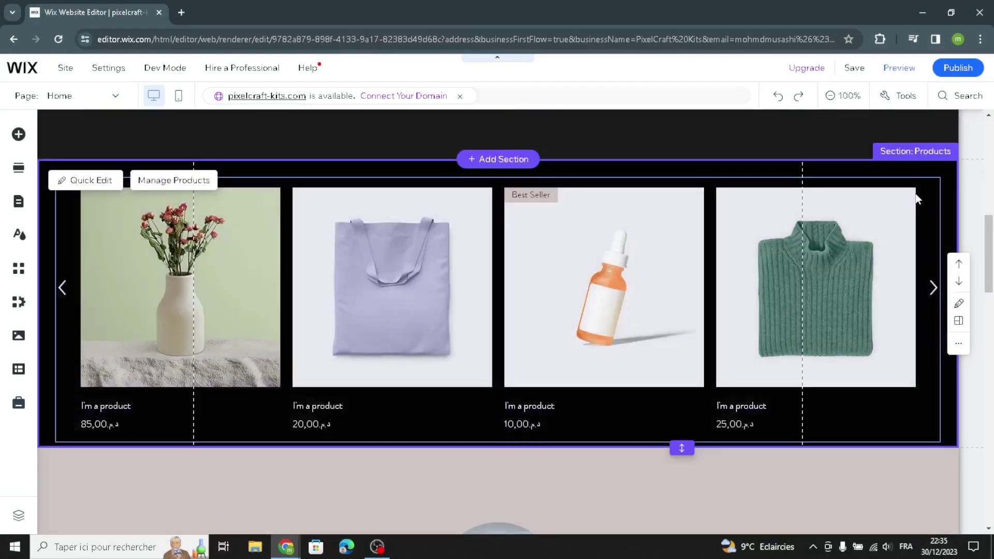
left_click(175, 181)
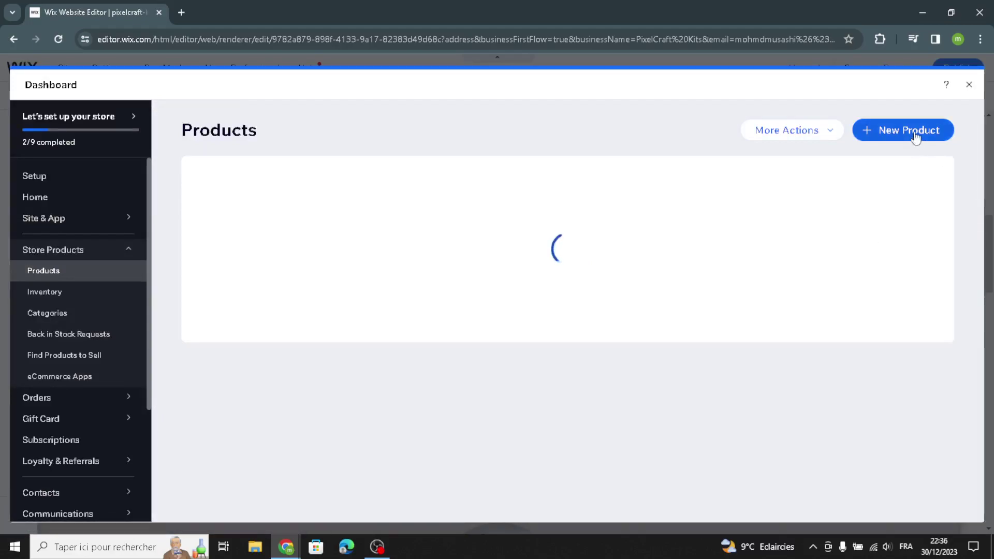
Step: Create a new physical product and switch on its On sale toggle
left_click(915, 137)
left_click(896, 166)
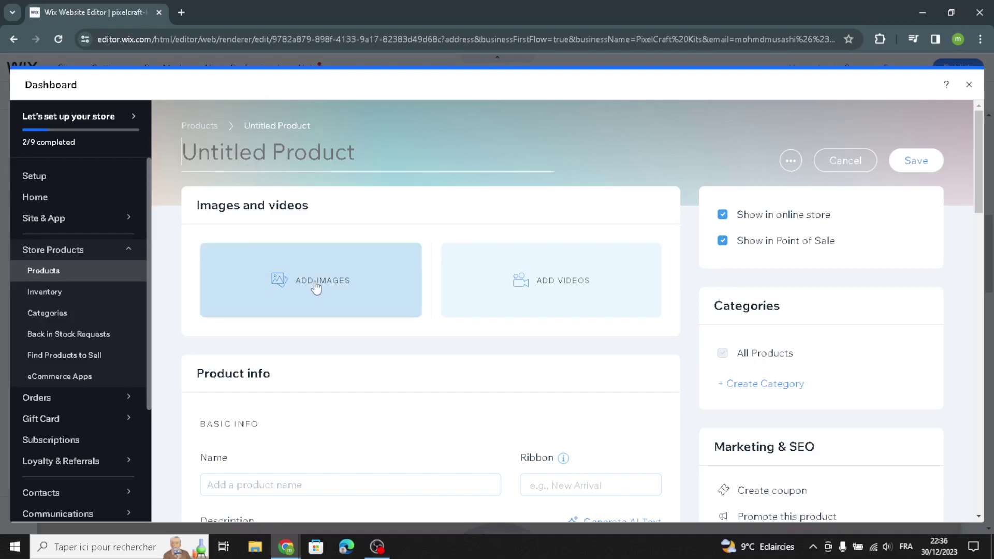
scroll(424, 383, "down", 3)
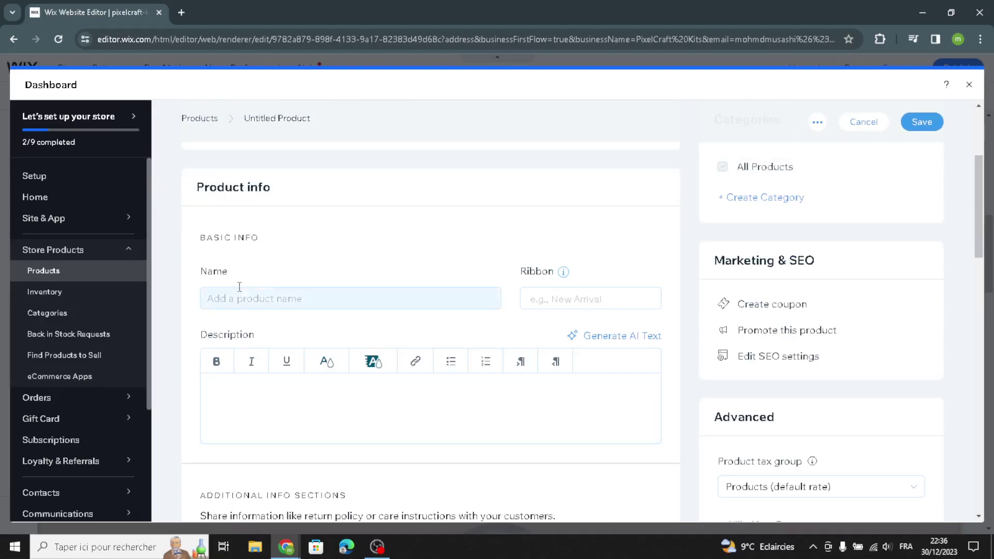
scroll(282, 290, "down", 1)
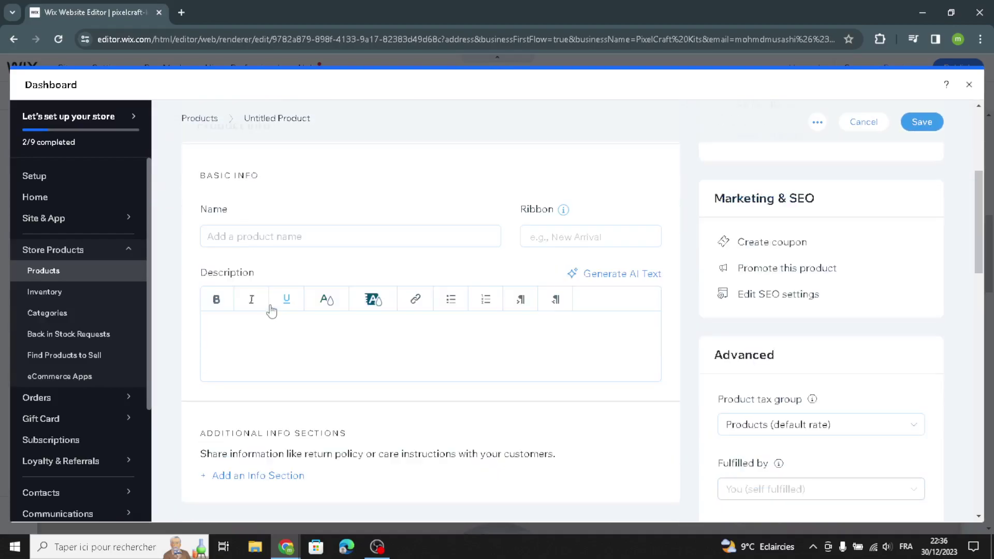
scroll(259, 362, "down", 5)
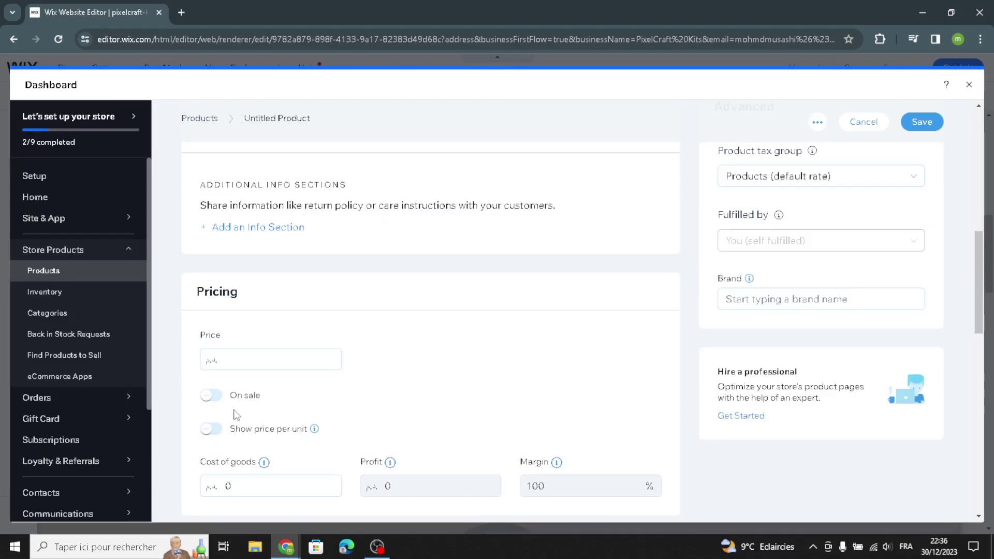
left_click(210, 333)
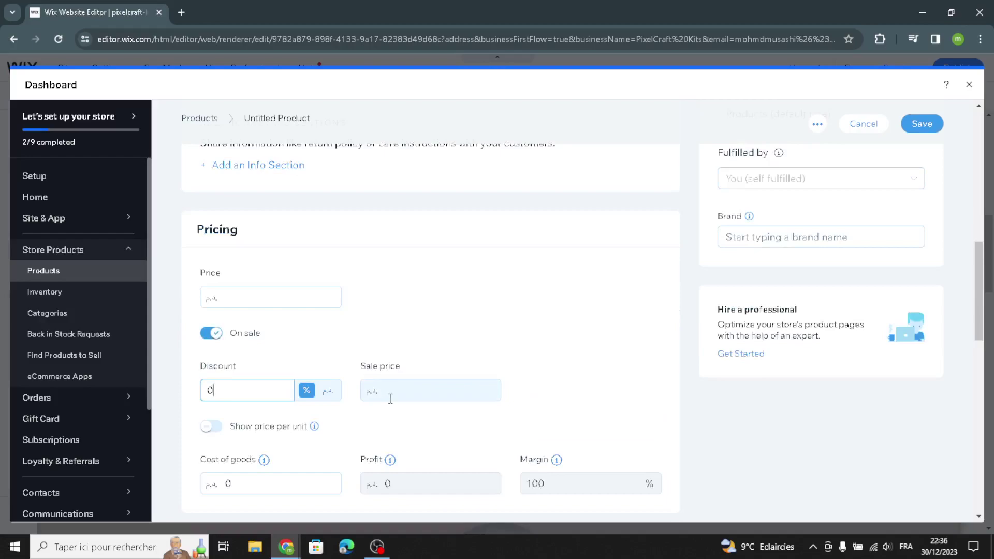
Step: Turn on Track inventory for the product and close the dashboard back to the Editor
scroll(371, 421, "down", 7)
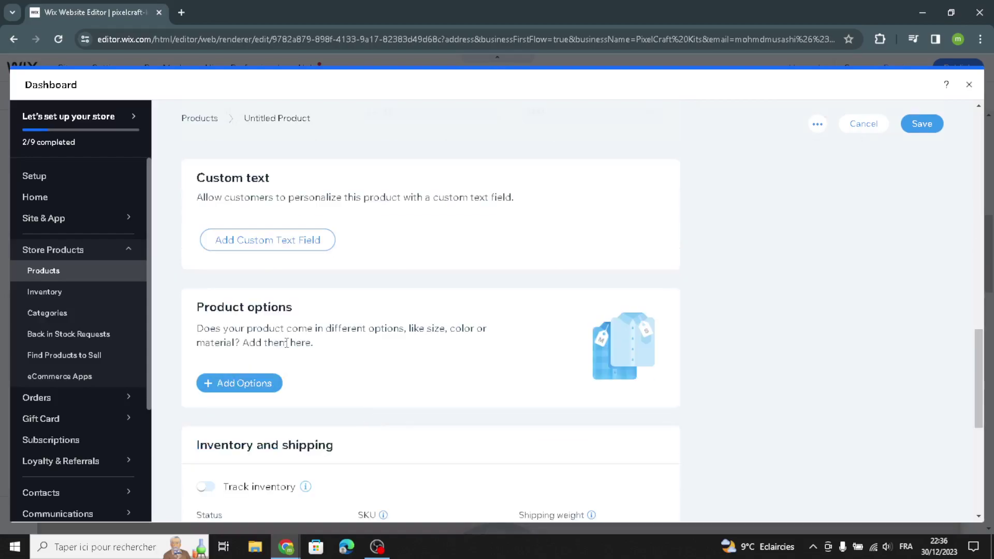
scroll(248, 340, "down", 3)
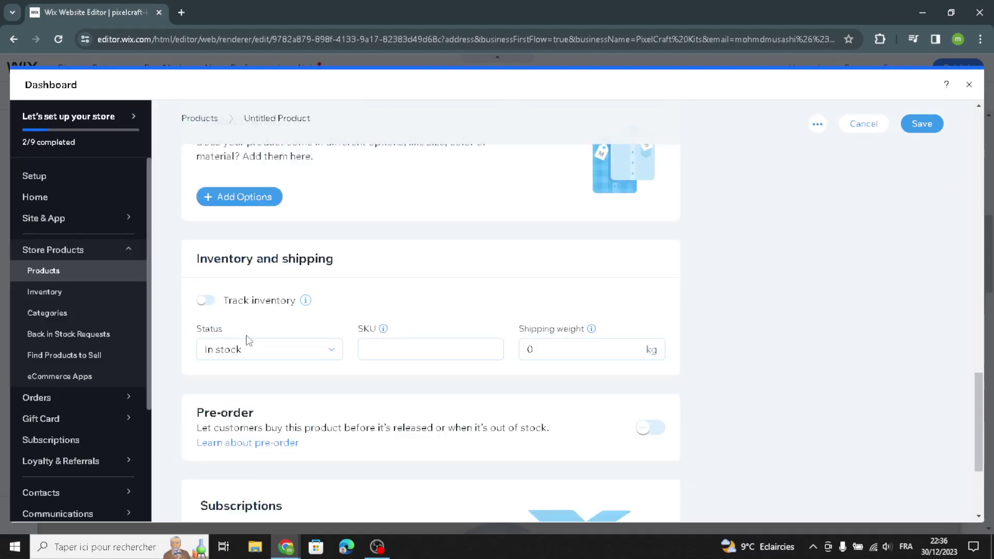
left_click(207, 301)
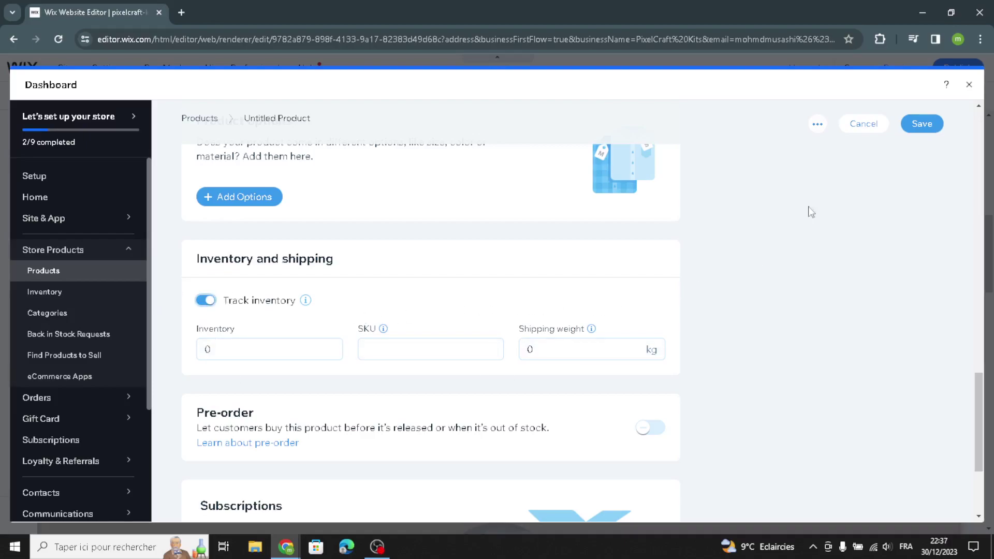
left_click(969, 85)
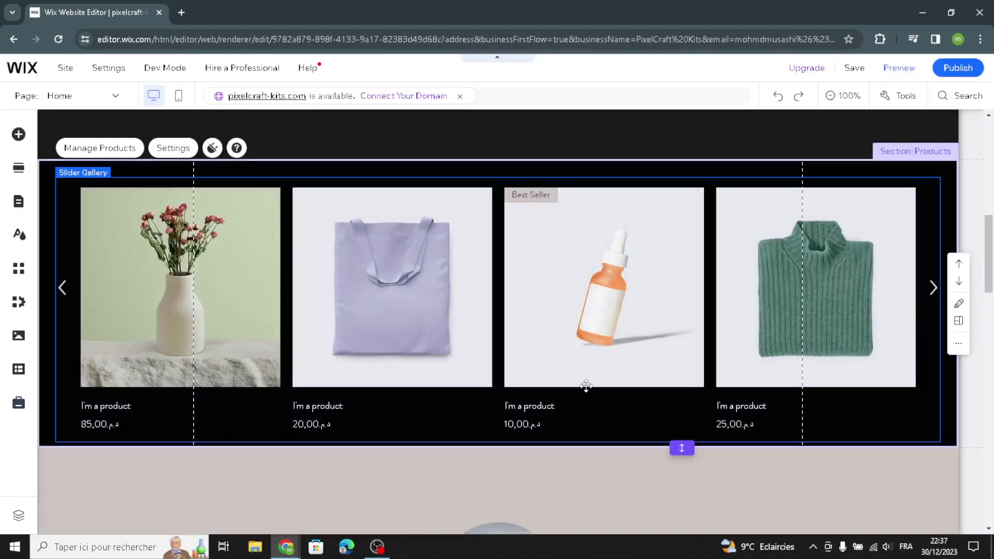
Step: Set the About Us paragraph to Paragraph 2 style (18px) in the Caudex font
scroll(582, 397, "down", 3)
scroll(580, 404, "down", 4)
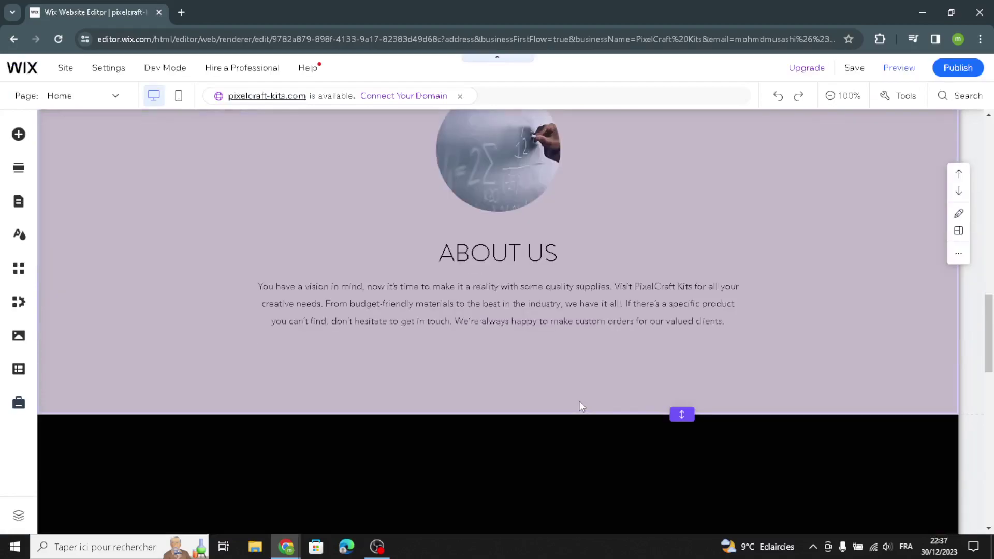
scroll(676, 248, "up", 3)
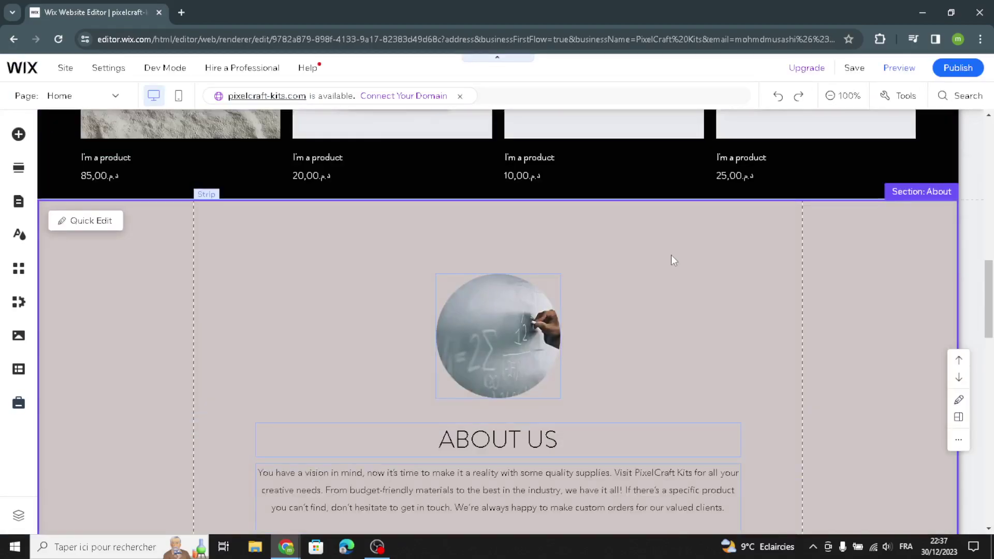
scroll(671, 255, "down", 3)
left_click(496, 320)
scroll(495, 319, "up", 2)
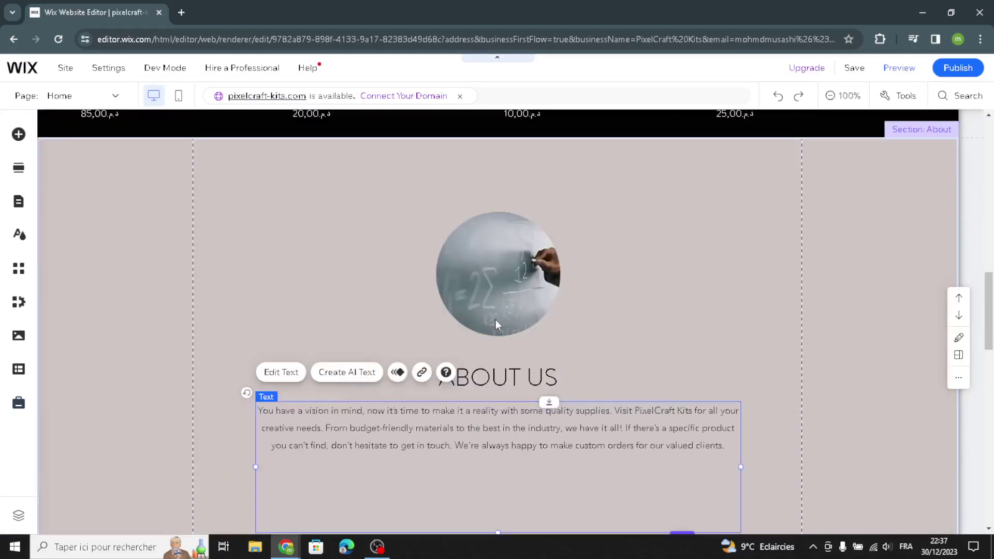
left_click(282, 373)
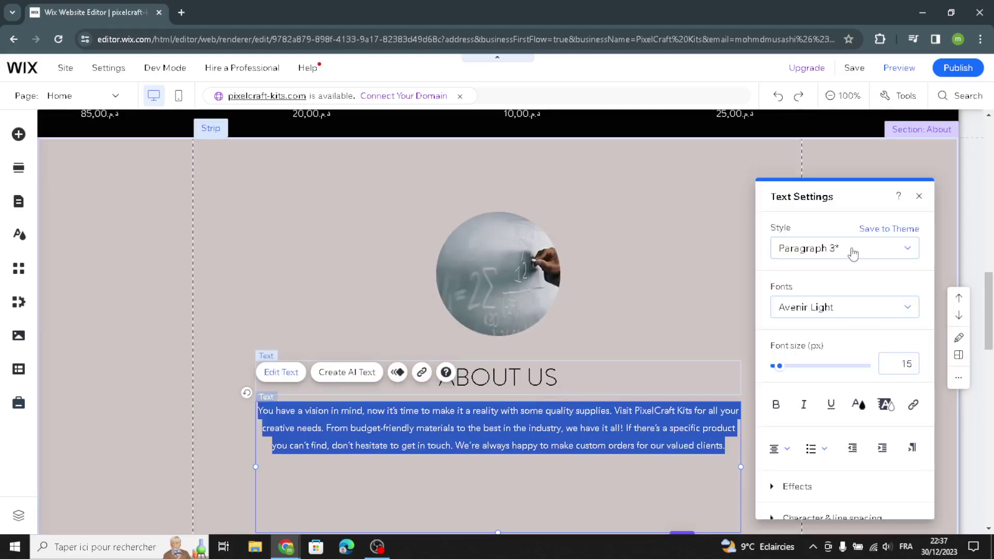
left_click(853, 254)
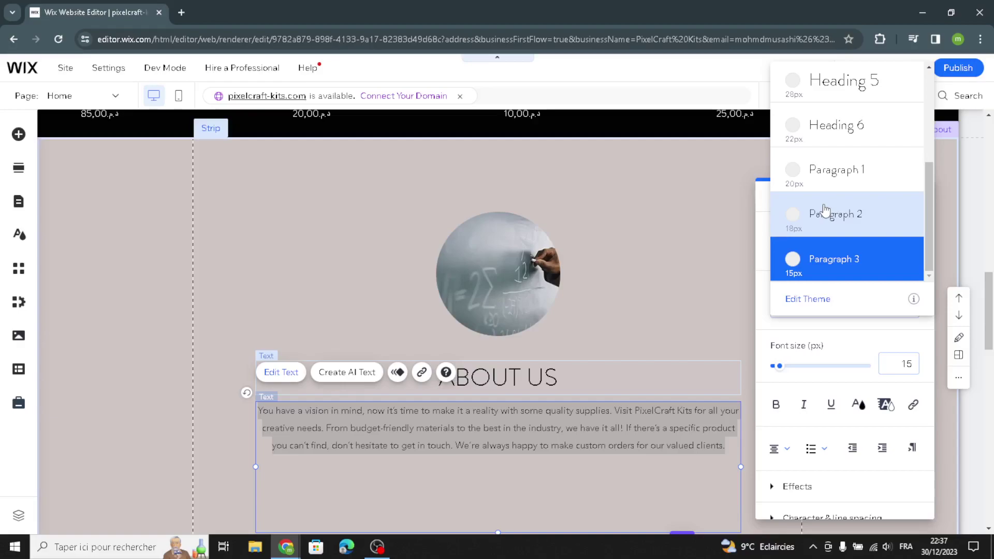
left_click(823, 256)
left_click(821, 310)
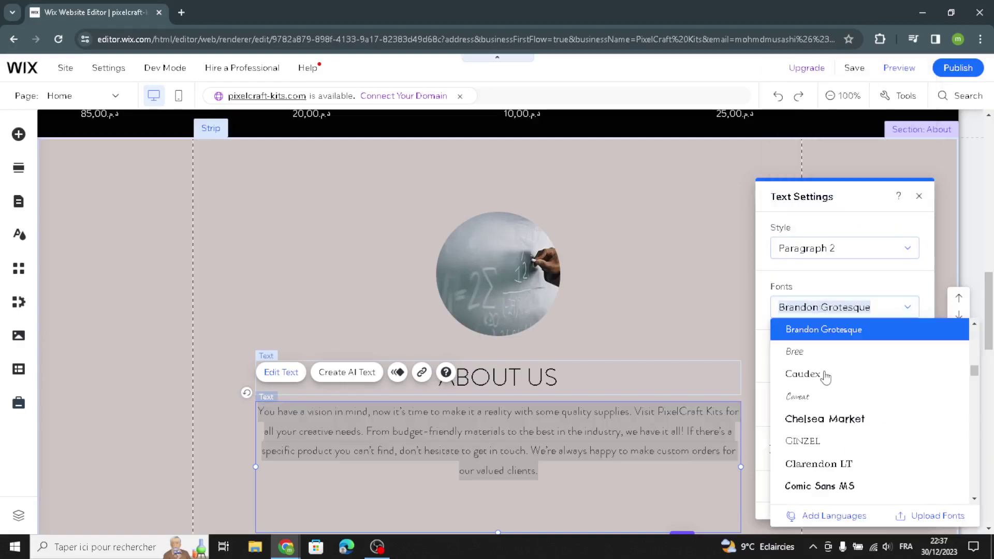
left_click(822, 375)
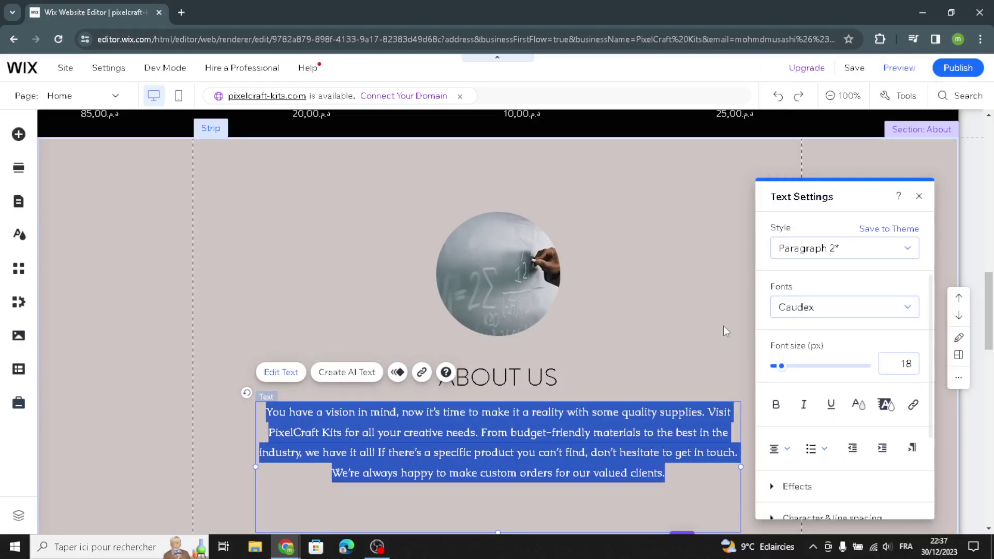
left_click(724, 326)
Step: Send an About section prompt in Create AI Text, then close it keeping the original copy
left_click(606, 457)
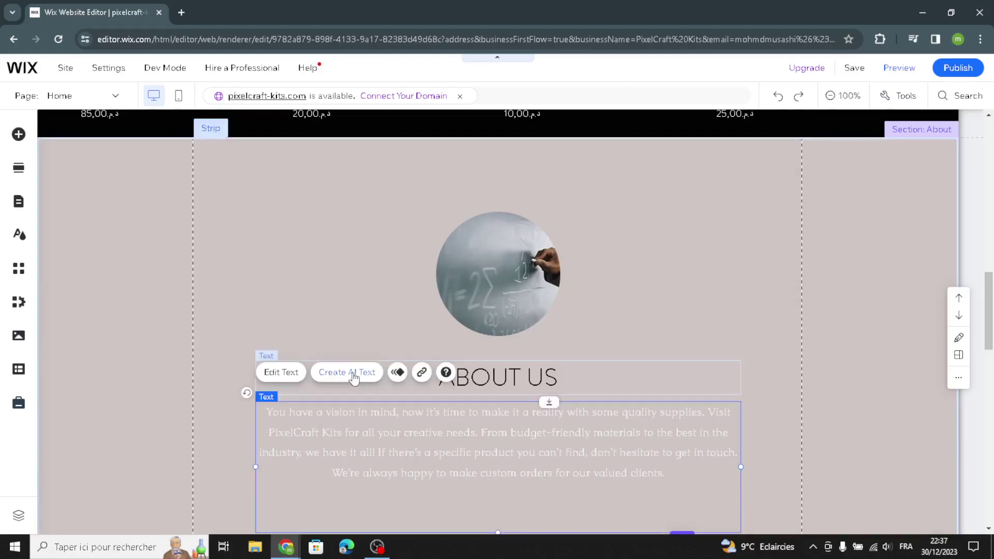
left_click(353, 378)
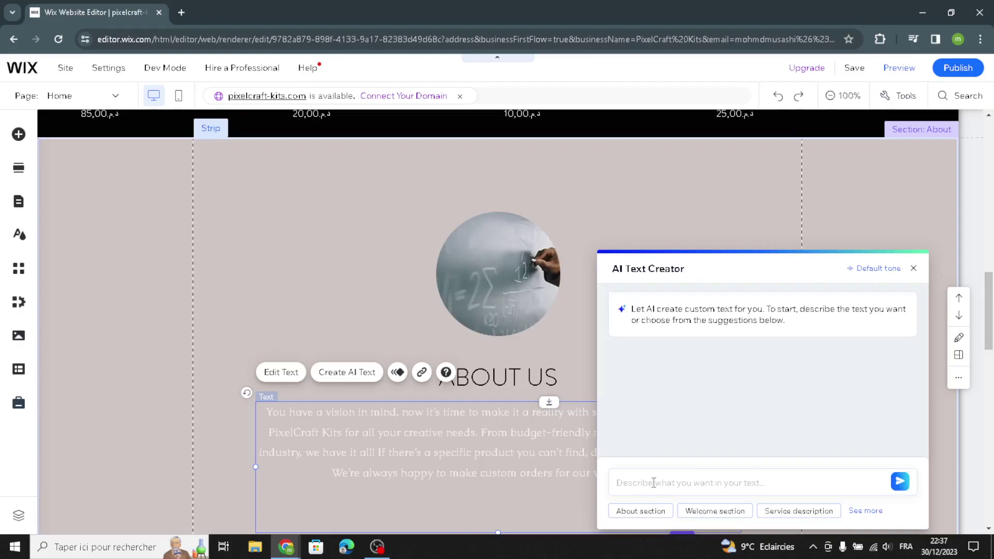
left_click(659, 513)
left_click(893, 493)
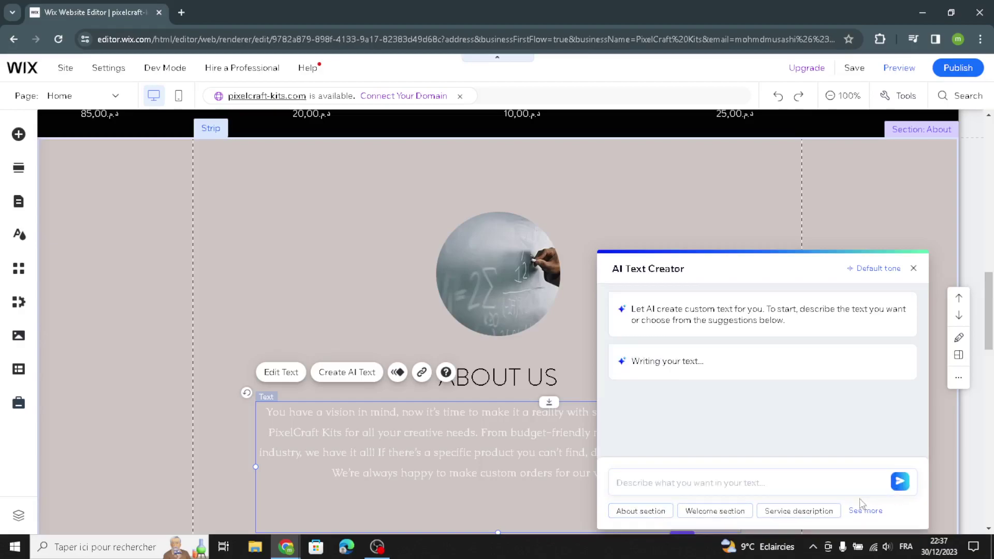
left_click(913, 269)
left_click(874, 253)
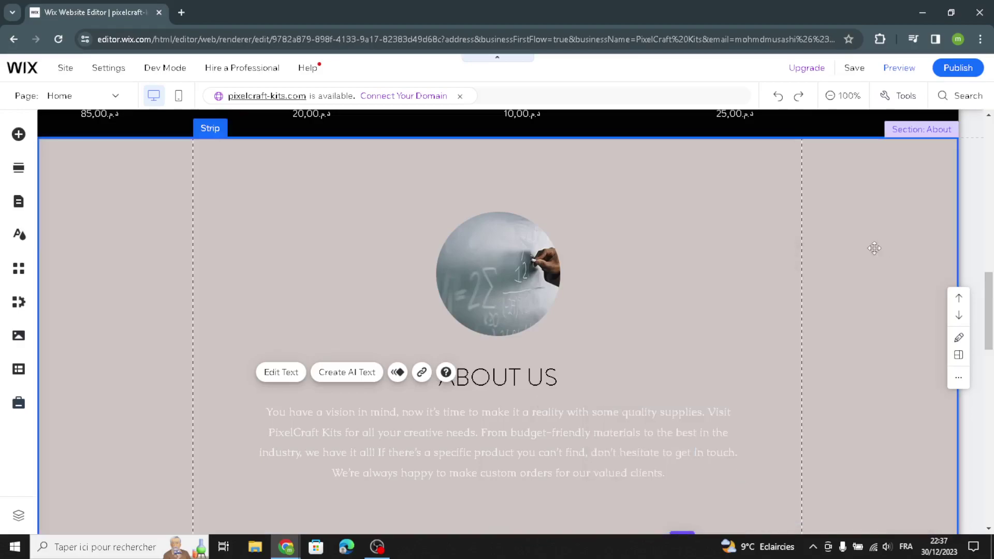
Step: Set the About Us strip background colour to the dark grey #1B1B1B theme swatch
left_click(757, 227)
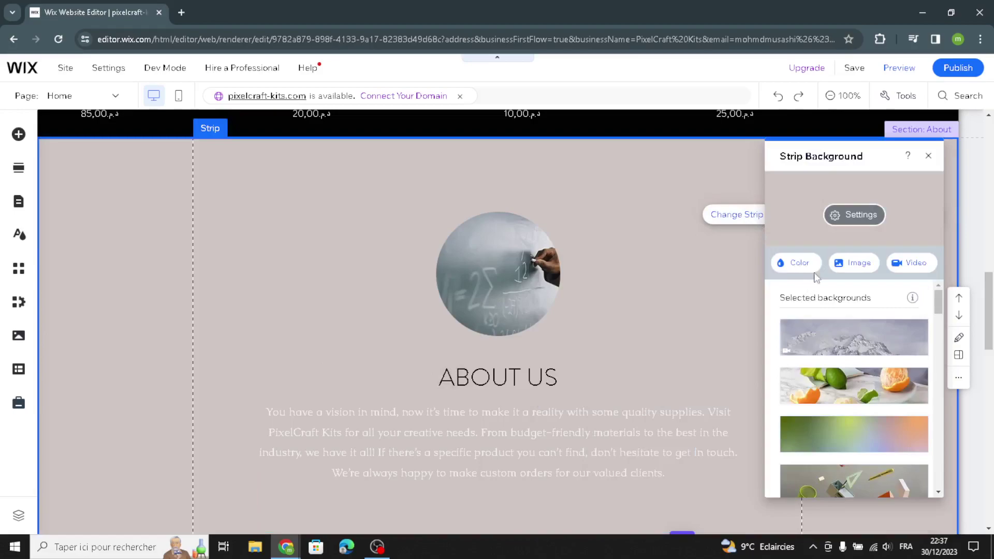
left_click(798, 263)
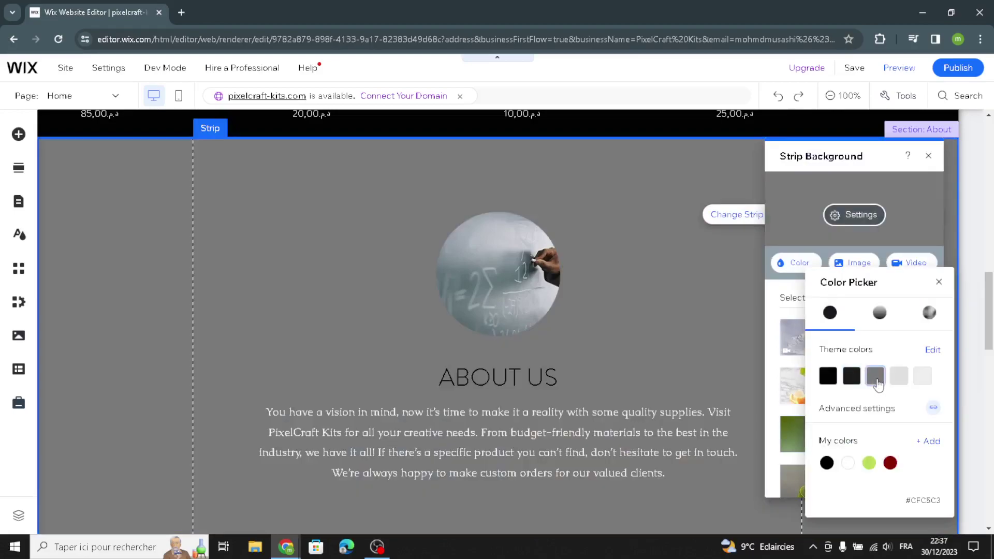
left_click(876, 381)
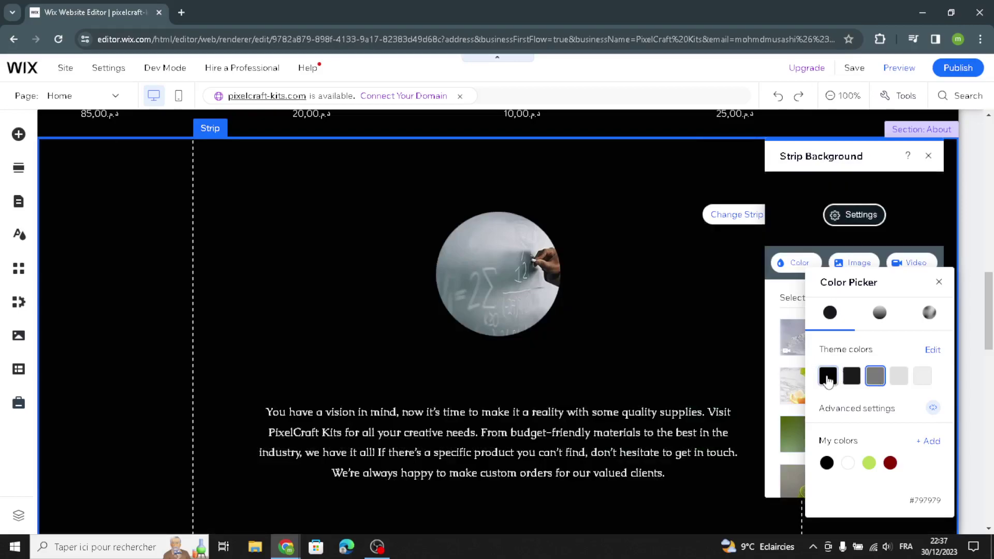
left_click(828, 376)
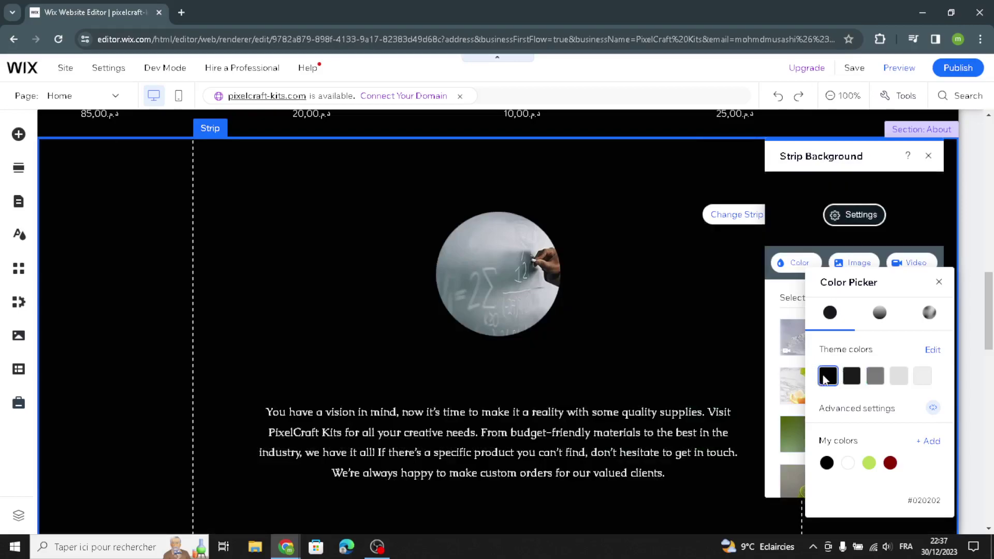
left_click(859, 380)
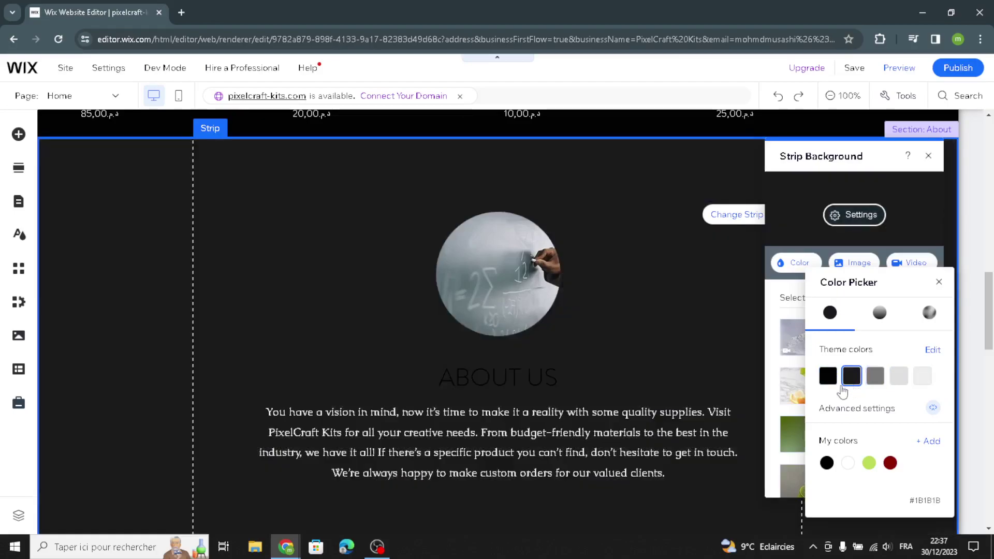
left_click(843, 236)
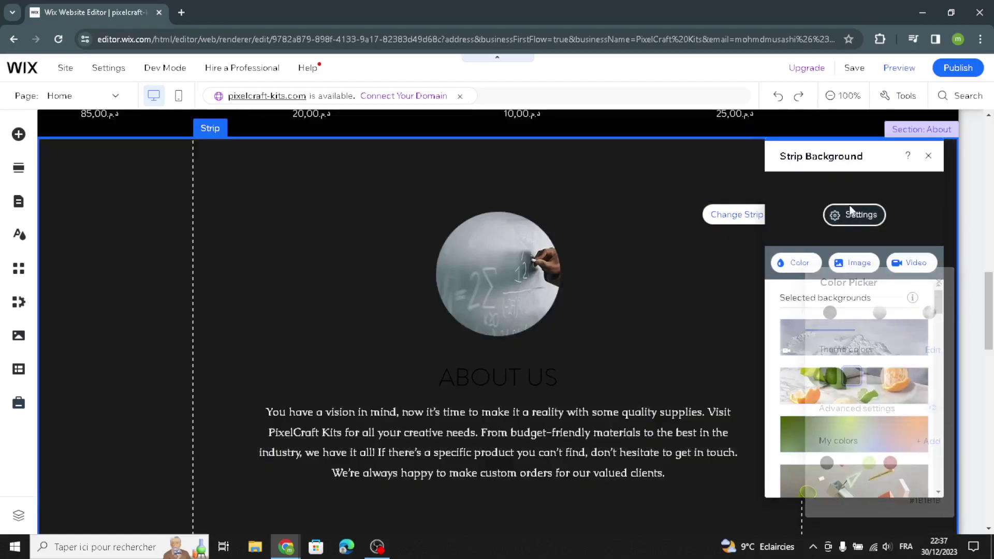
left_click(929, 156)
scroll(612, 293, "down", 7)
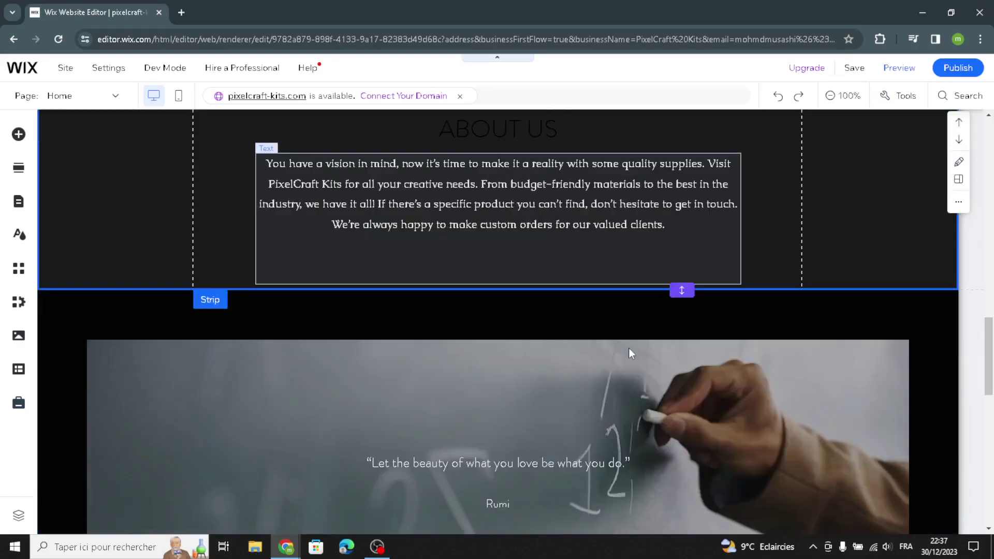
scroll(629, 352, "down", 2)
scroll(629, 353, "up", 2)
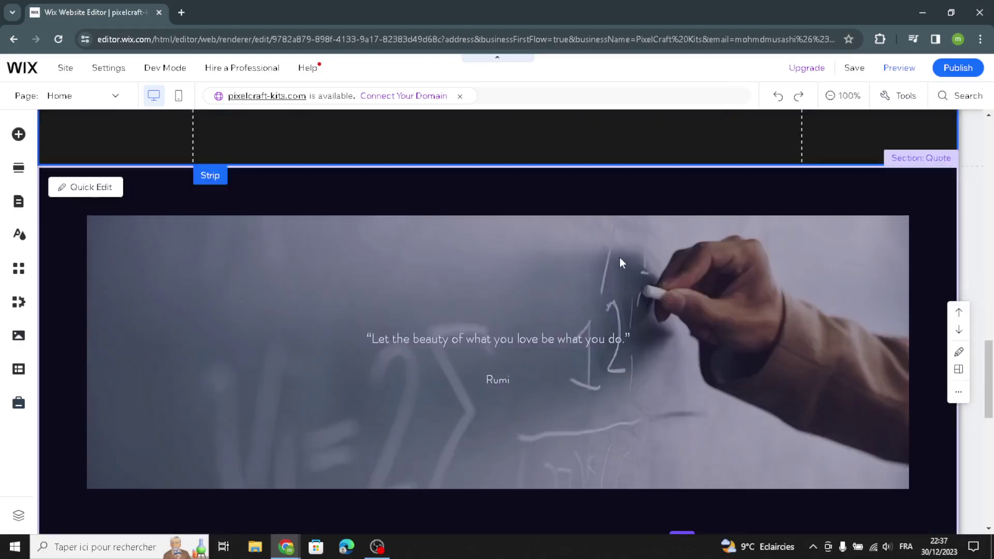
key("Escape")
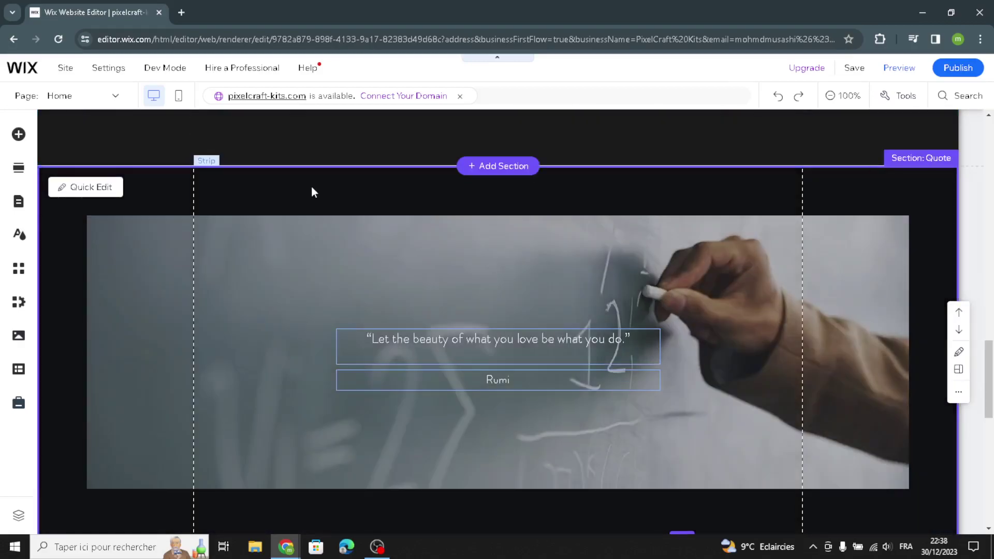
left_click(311, 187)
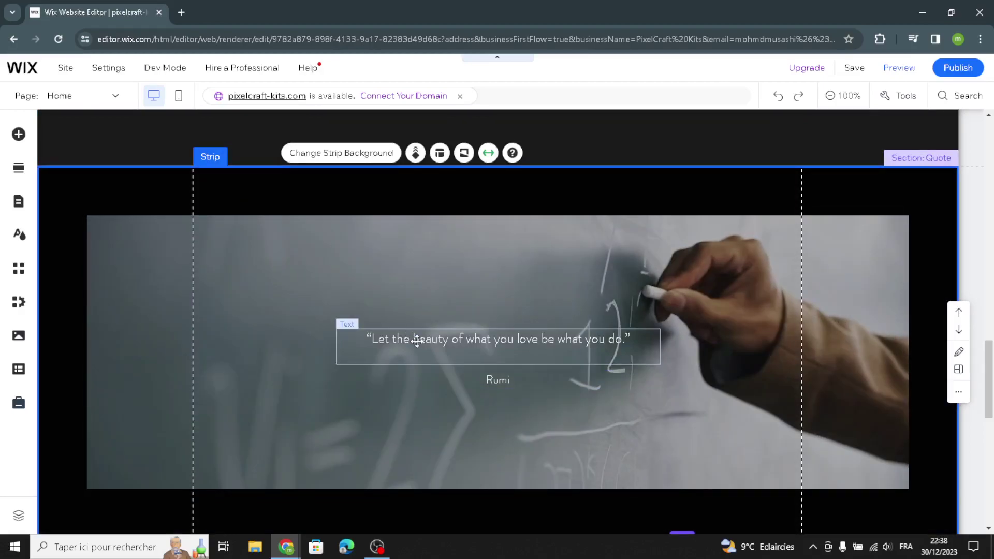
left_click(416, 340)
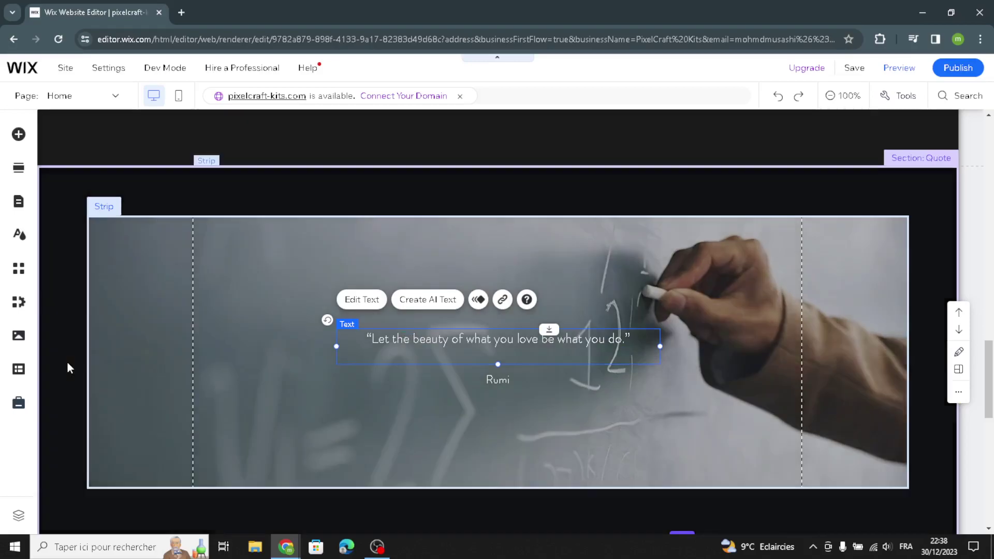
left_click(154, 359)
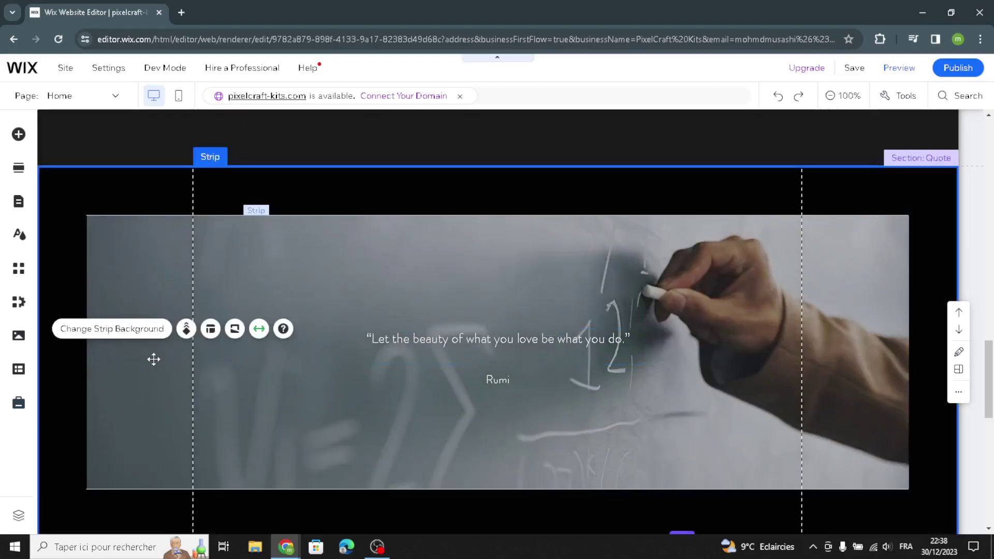
scroll(153, 359, "down", 6)
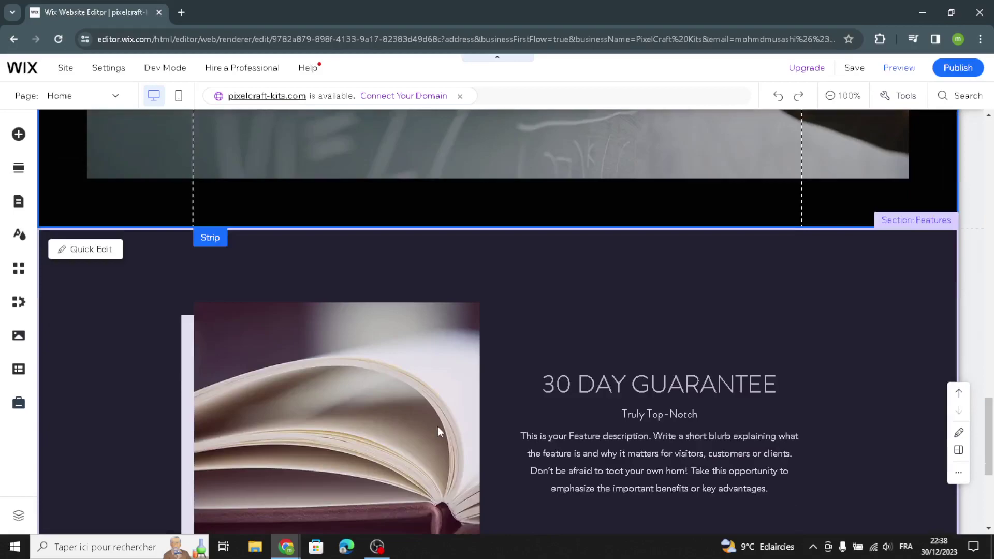
scroll(439, 431, "down", 1)
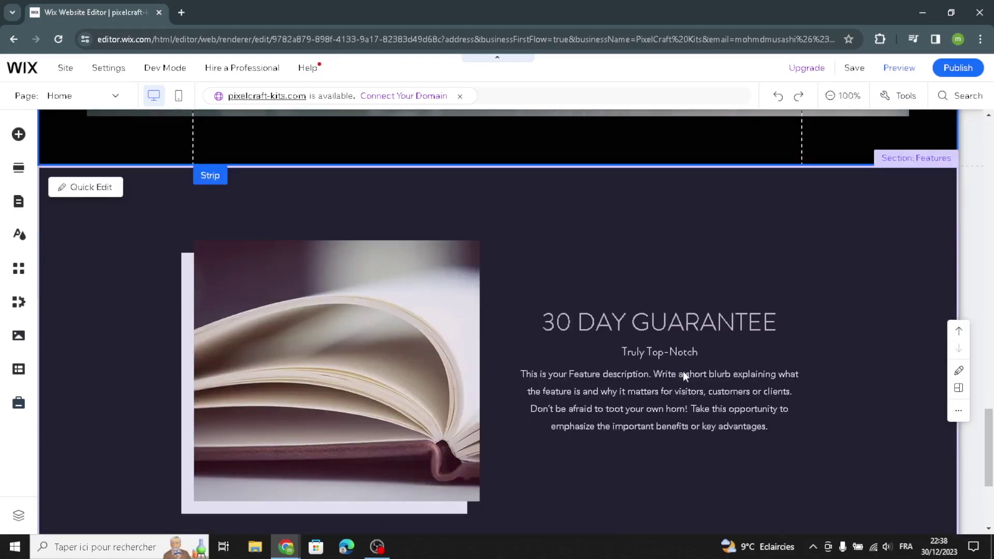
scroll(710, 346, "down", 1)
scroll(763, 332, "up", 1)
scroll(330, 396, "down", 3)
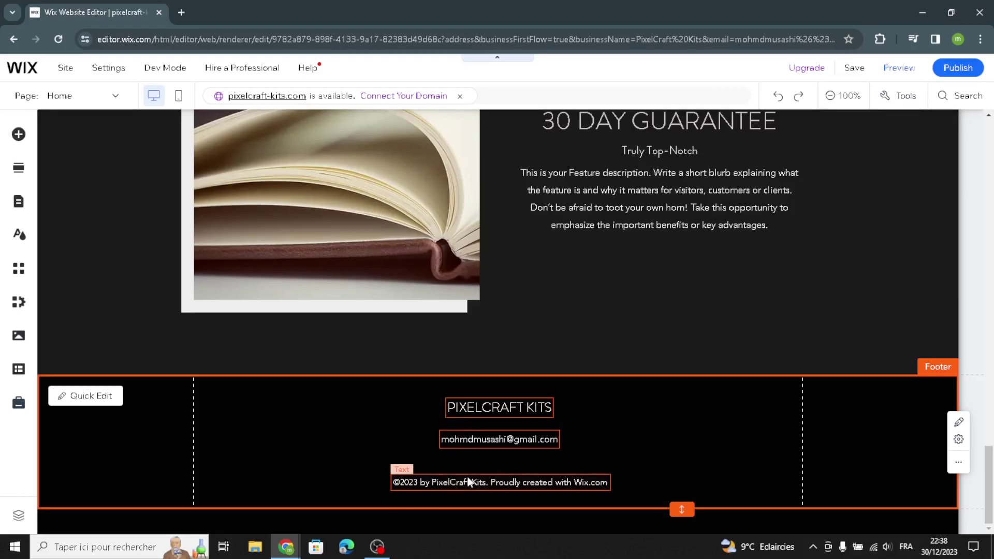
scroll(562, 441, "up", 8)
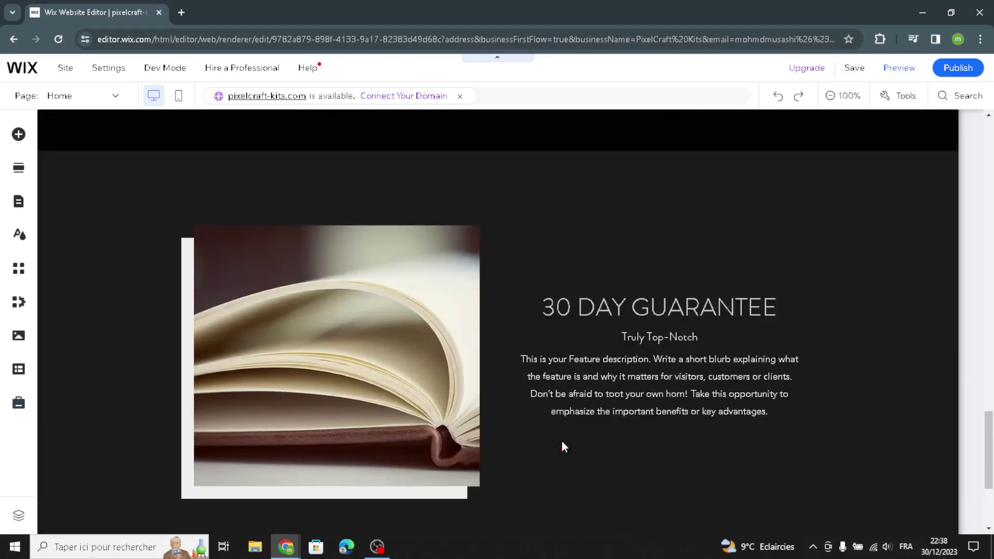
scroll(565, 447, "up", 5)
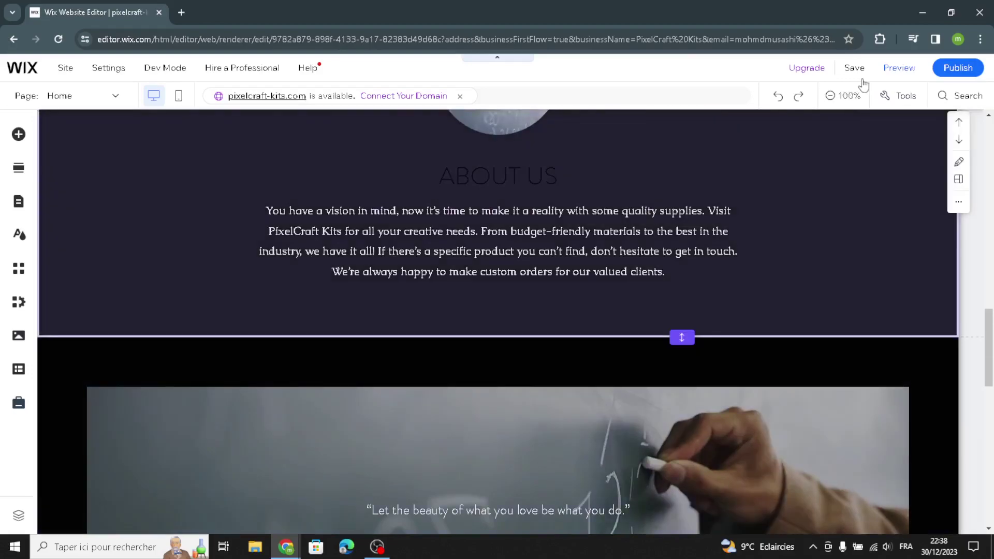